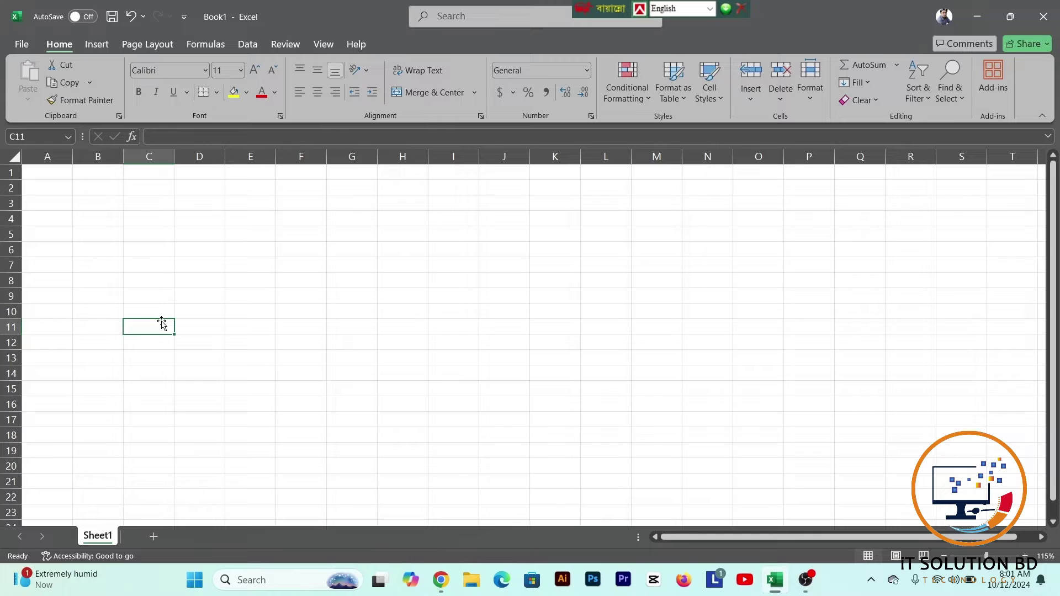
Add a second worksheet to the workbook and switch between Sheet1 and Sheet2
click(95, 234)
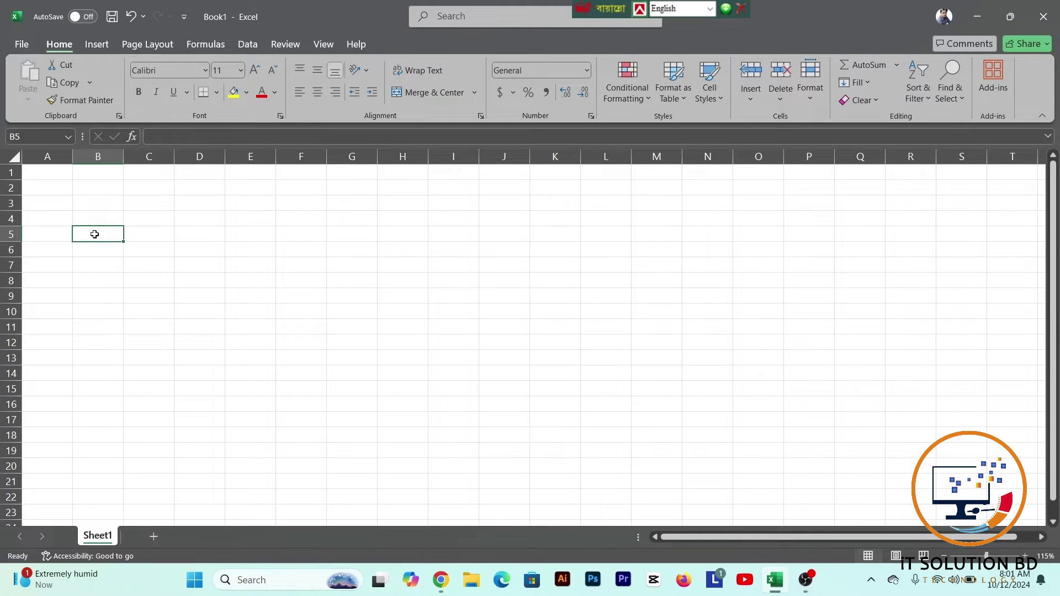
click(154, 539)
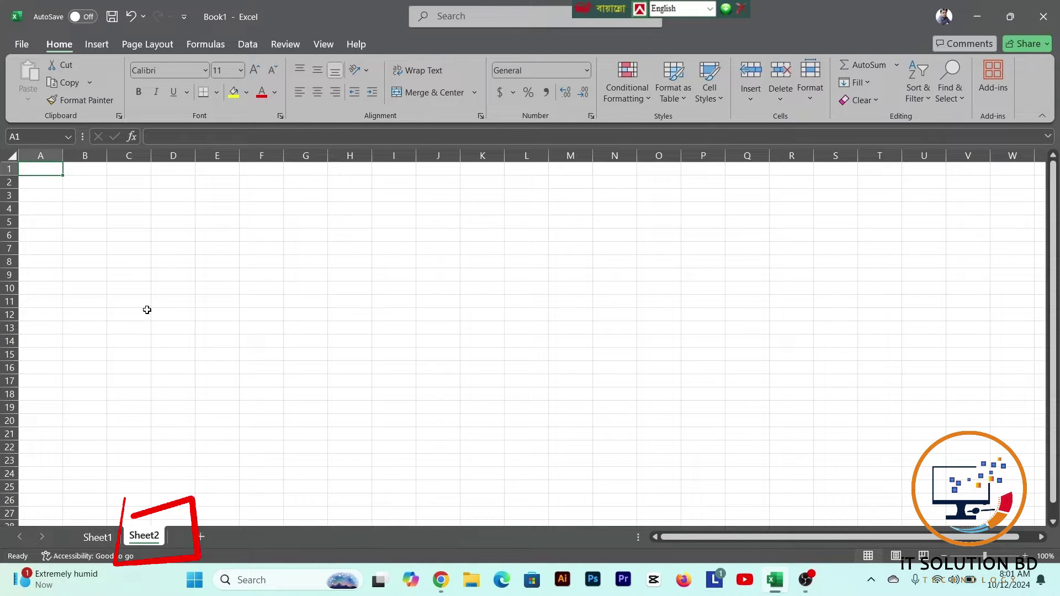
click(98, 537)
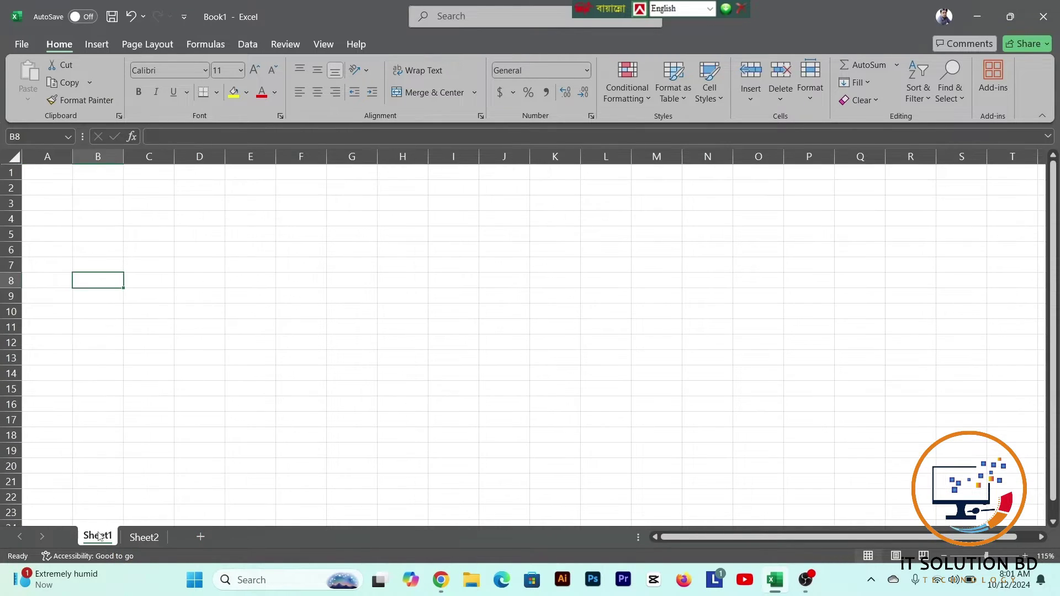
click(144, 538)
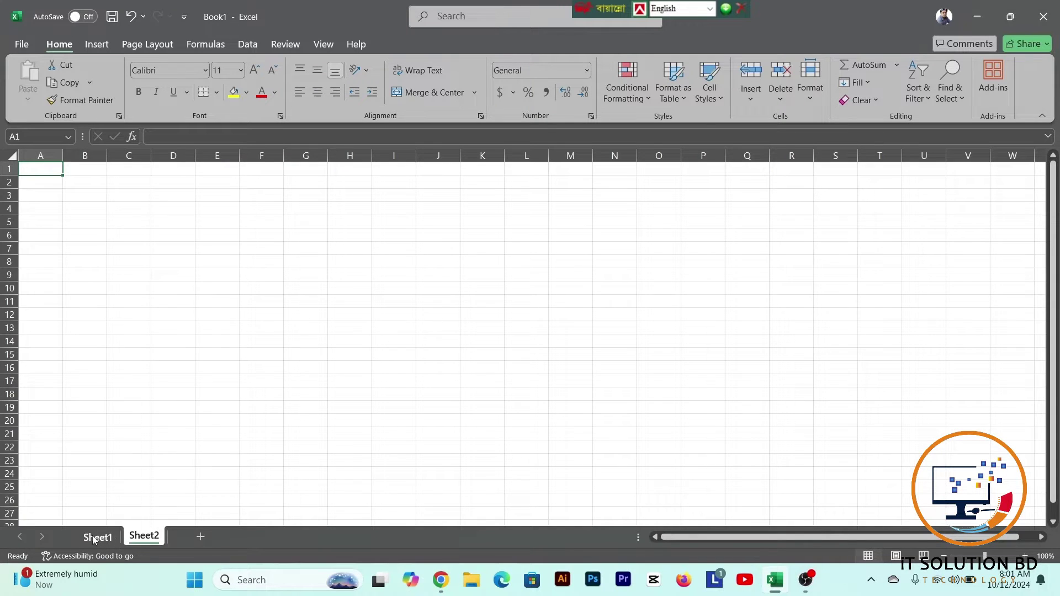
Rename Sheet1 as IS Solution
click(96, 537)
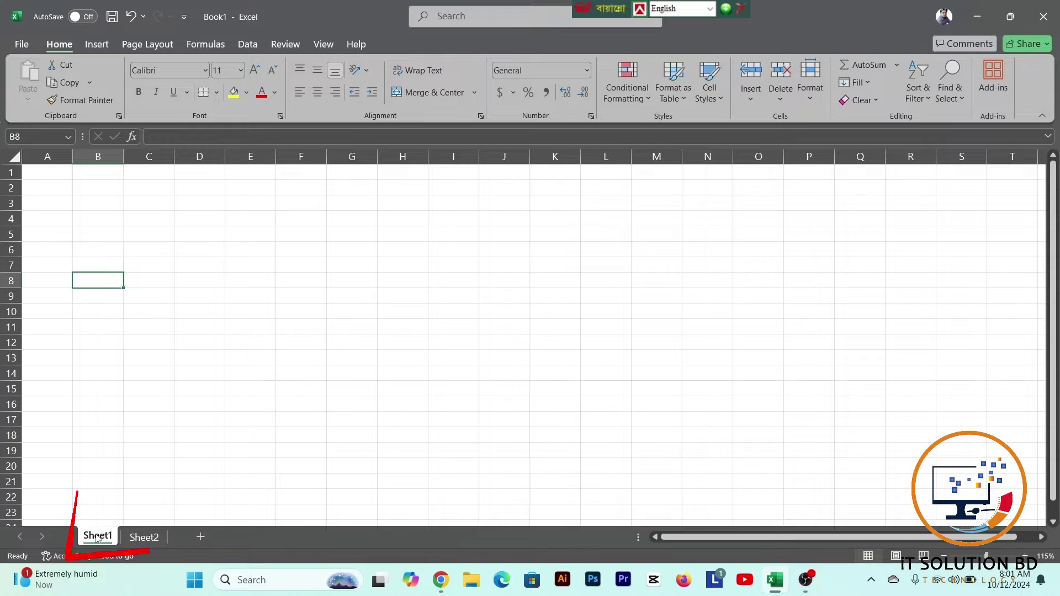
right_click(96, 537)
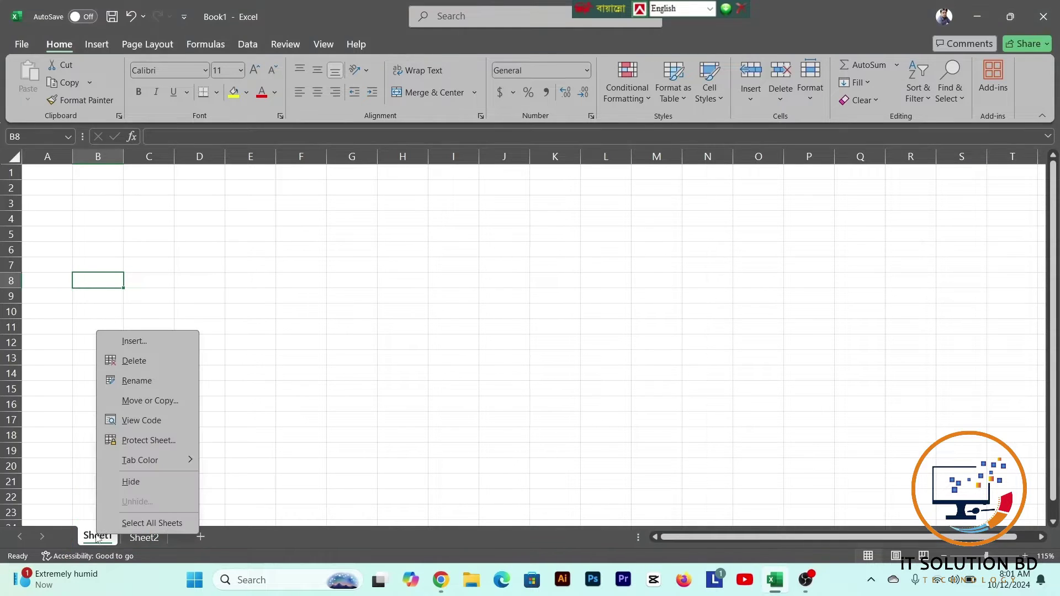
click(137, 380)
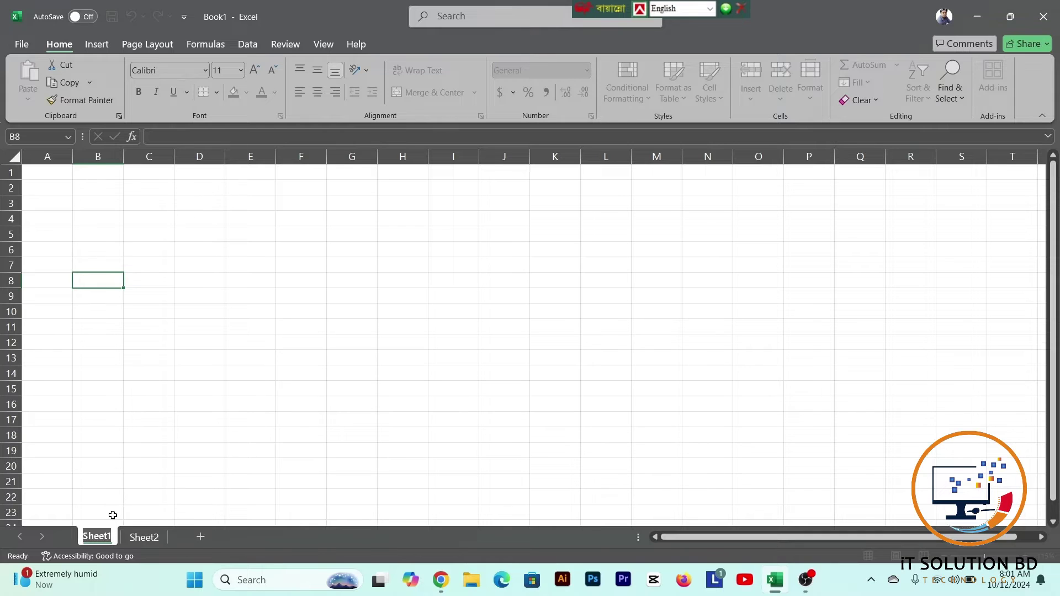
text(IS Solution)
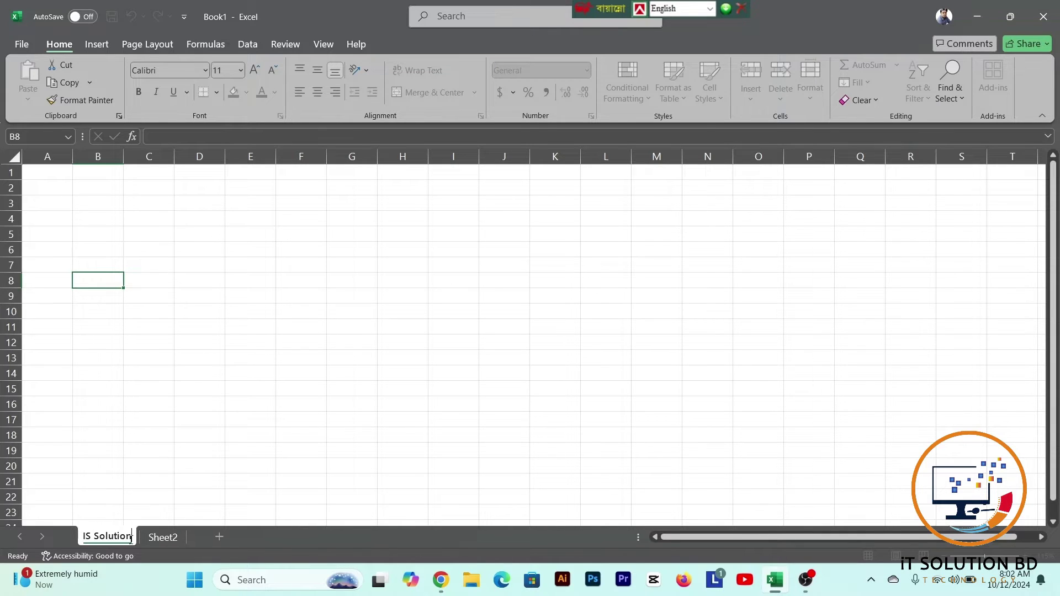
click(164, 537)
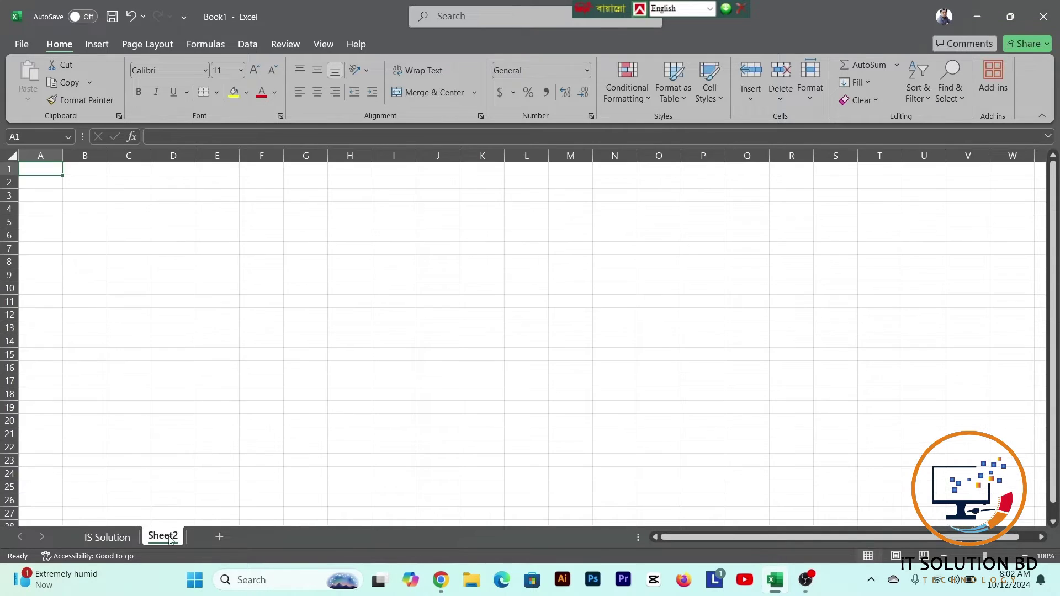
Colour the IS Solution sheet tab red and check it by switching between the two sheets
click(113, 542)
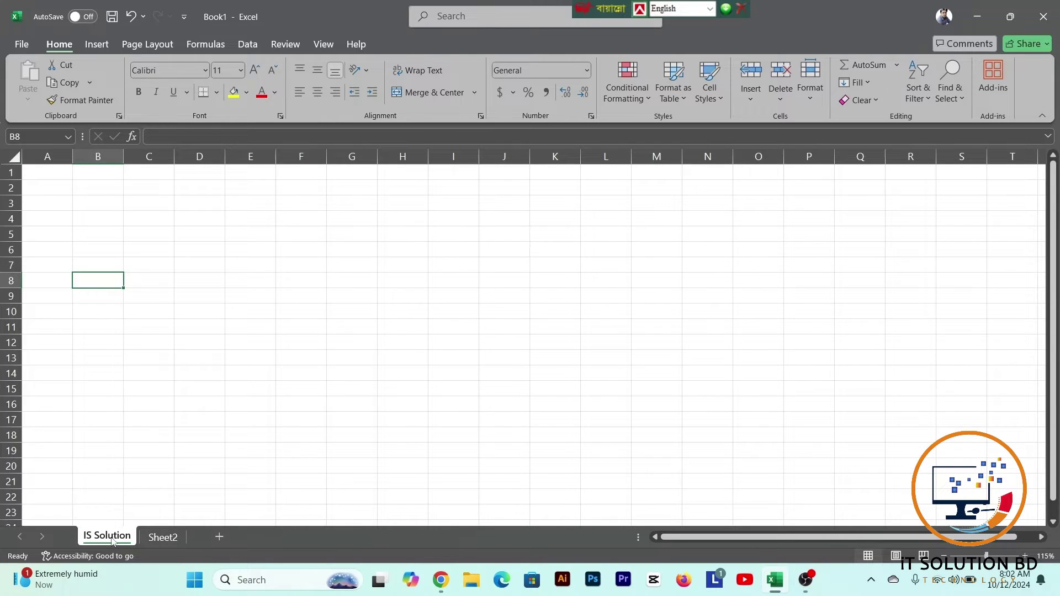
click(166, 538)
click(104, 539)
right_click(103, 540)
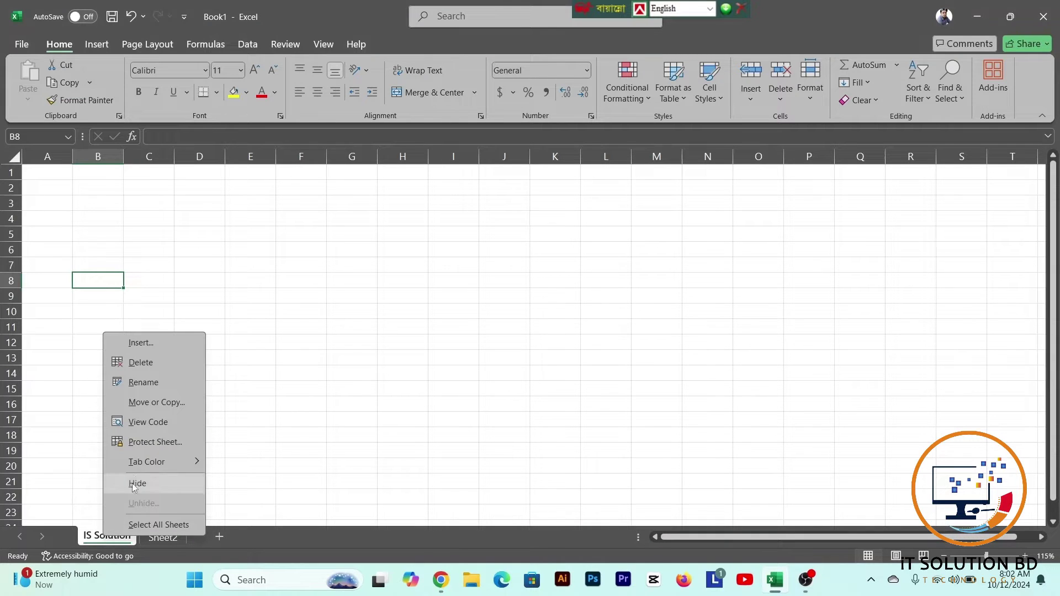
mouse_move(144, 463)
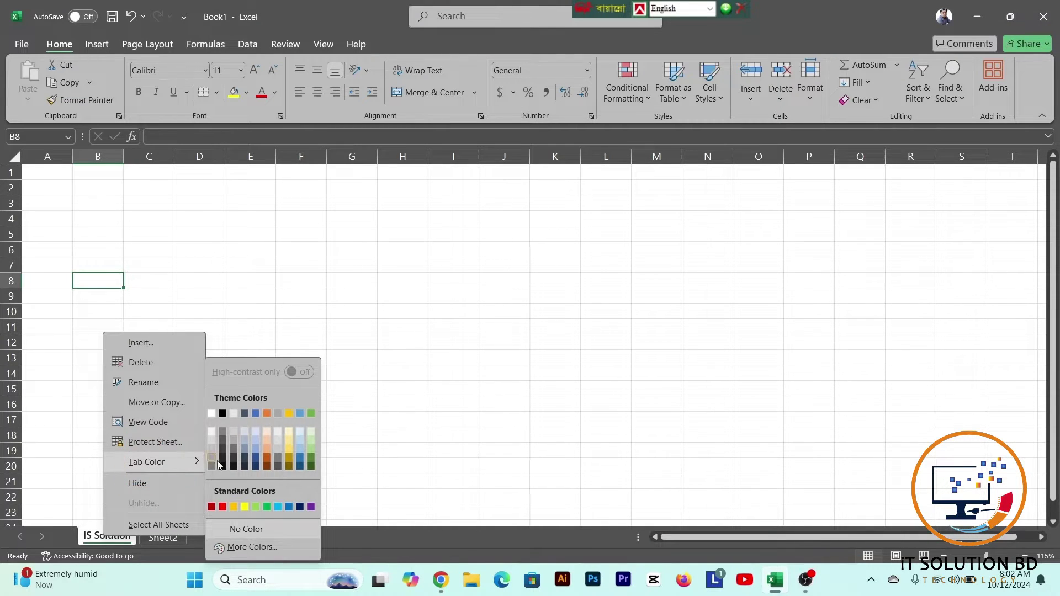
click(224, 508)
click(166, 537)
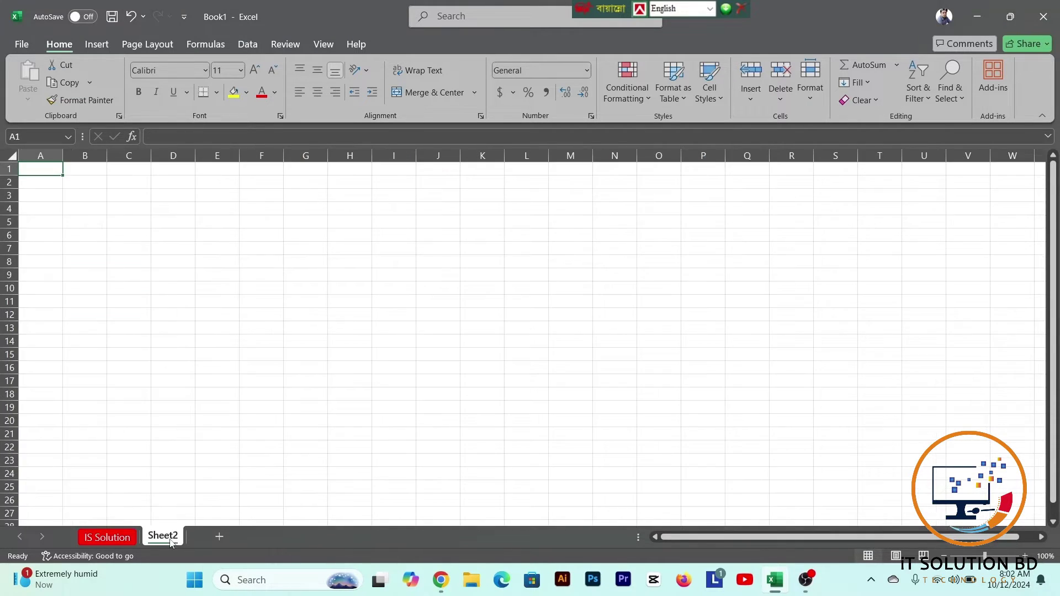
click(117, 540)
click(143, 540)
click(123, 540)
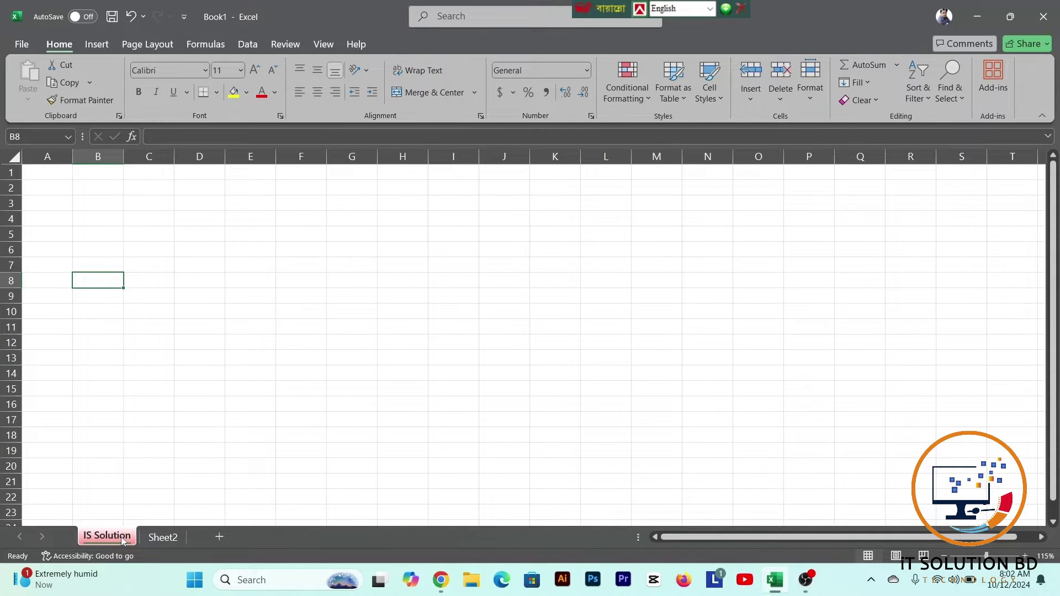
Enlarge the IS Solution sheet to 205% and examine individual cells by selecting them one by one in rows 3 and 4
click(108, 204)
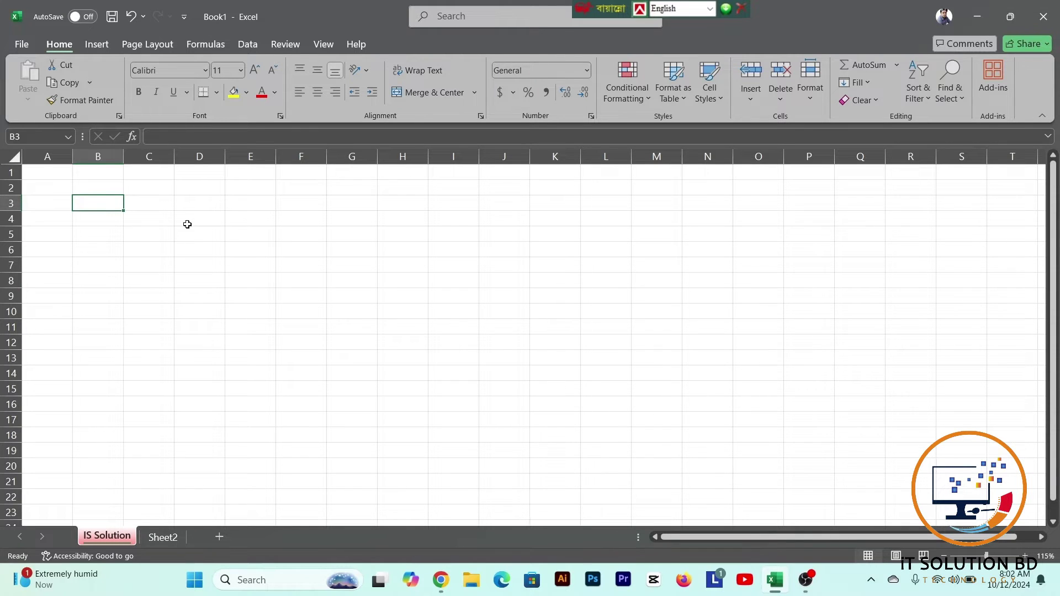
click(152, 219)
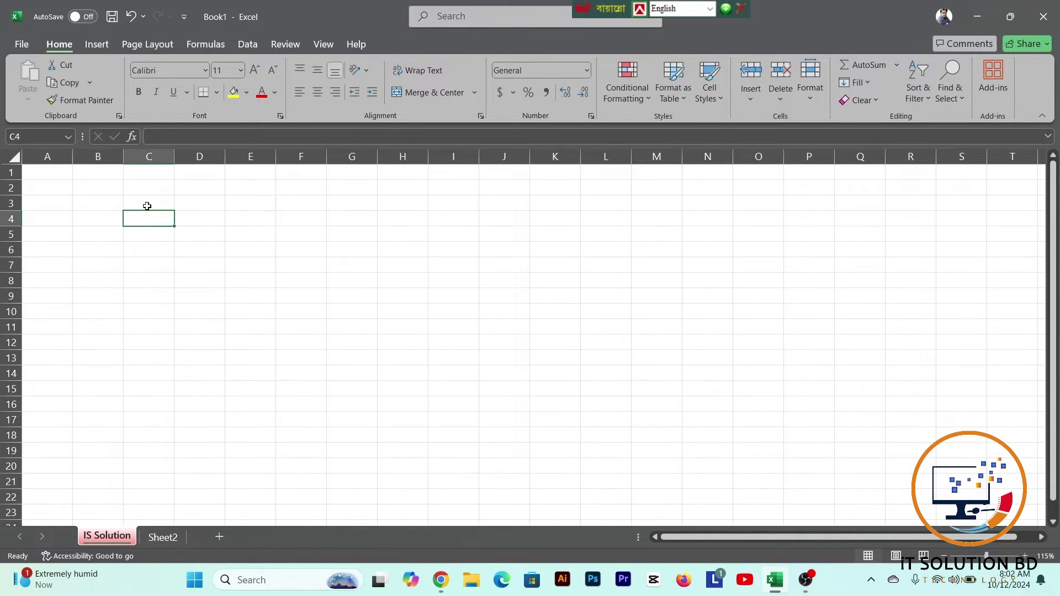
click(147, 206)
scroll(196, 233, up, 3)
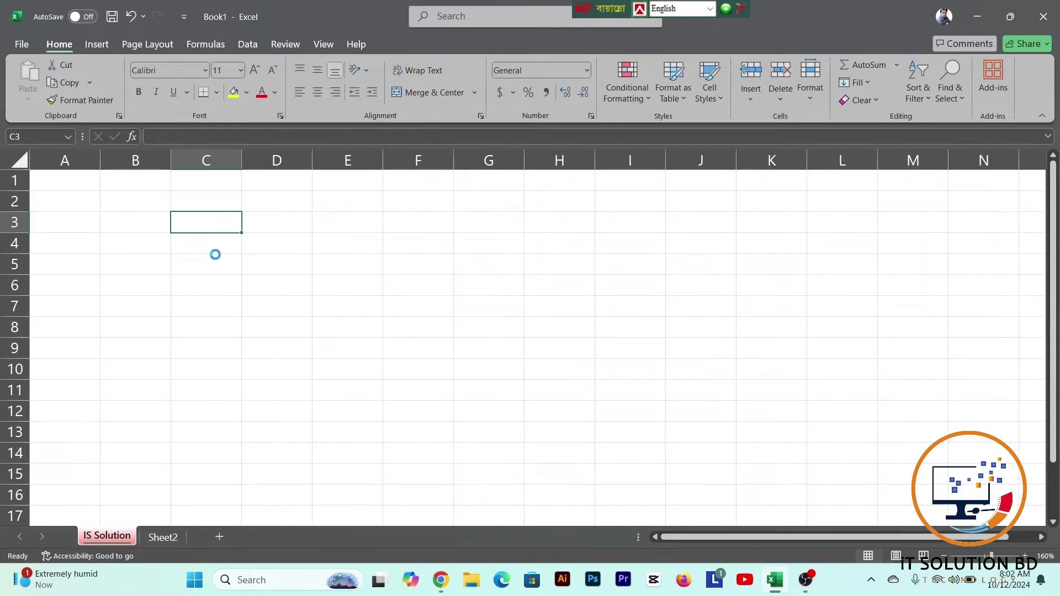
scroll(216, 255, up, 2)
click(288, 279)
click(329, 270)
click(439, 276)
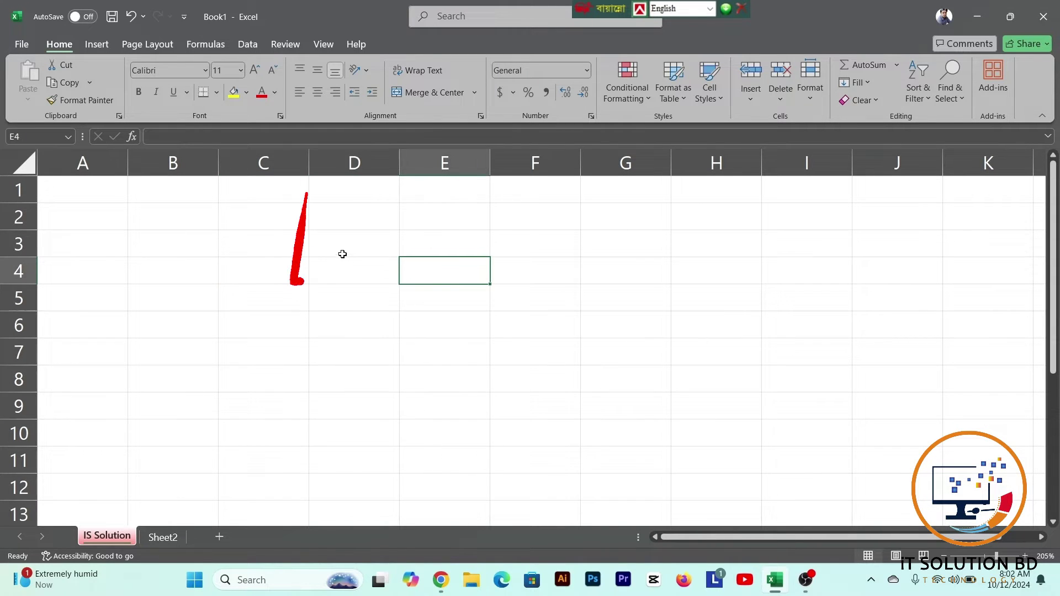
click(343, 254)
click(255, 245)
click(257, 277)
click(344, 269)
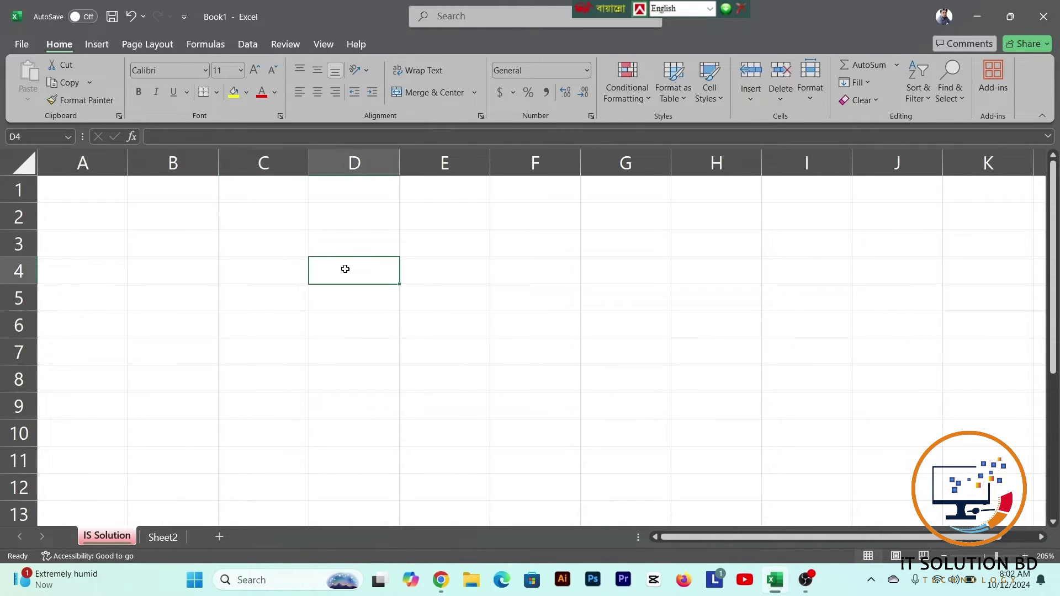
click(276, 247)
click(256, 275)
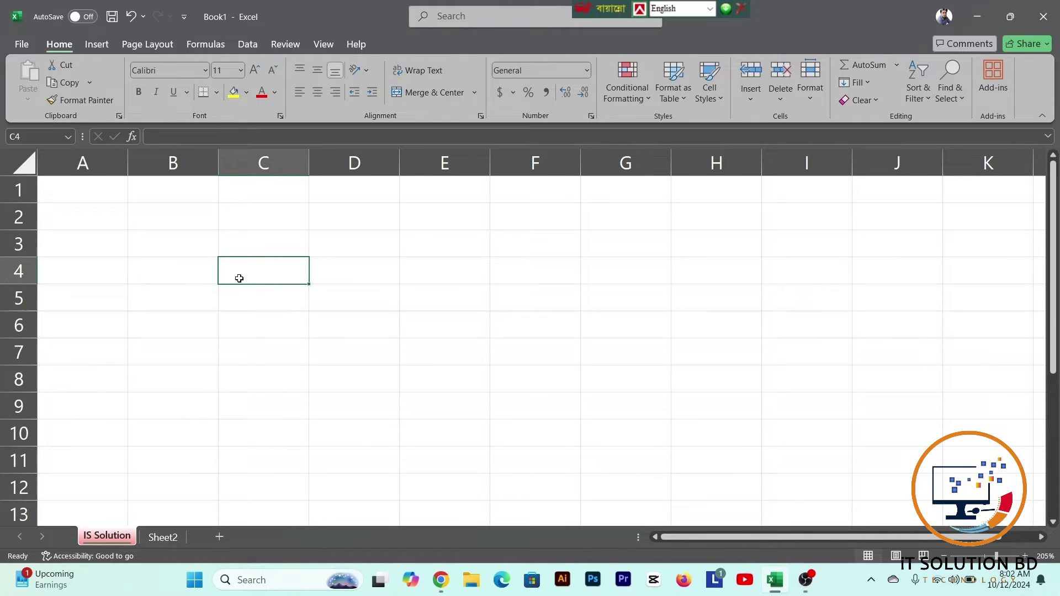
Examine whole columns and rows by selecting columns A, B, C, D and F in turn, followed by rows 3 and 2
click(98, 165)
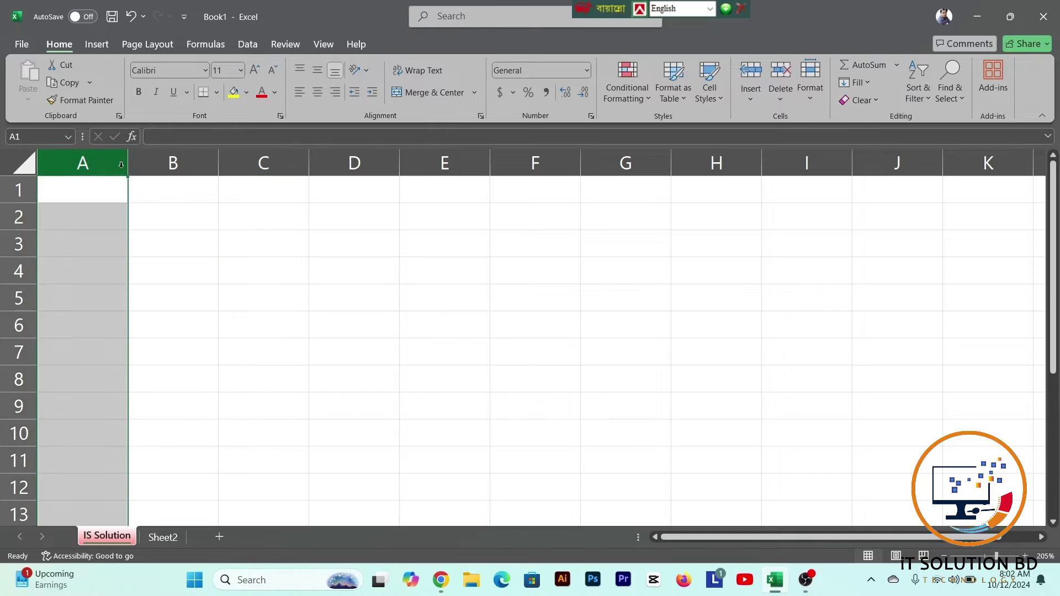
click(187, 167)
click(243, 166)
click(334, 167)
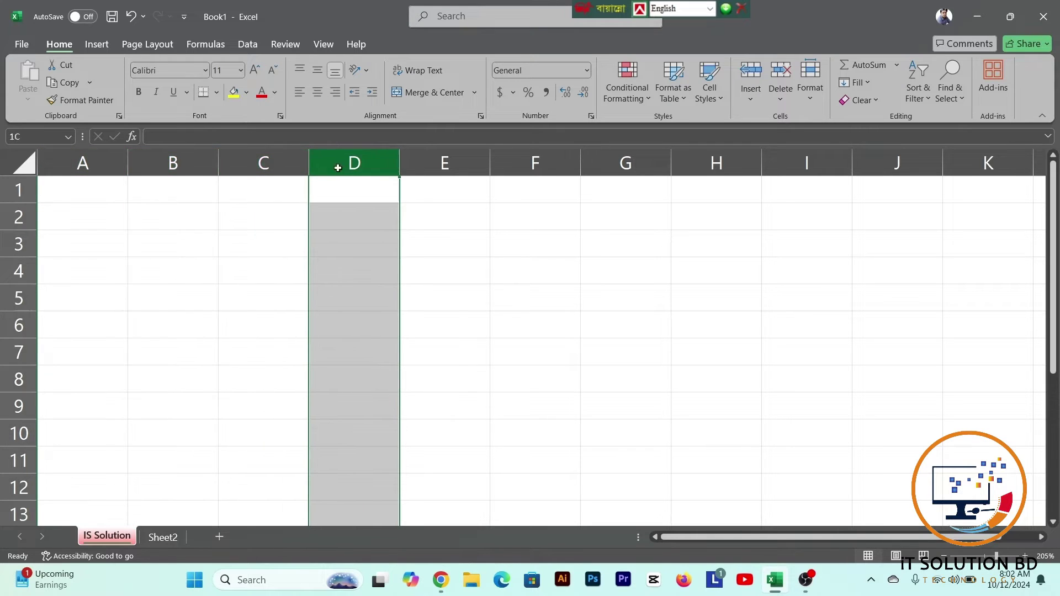
click(536, 161)
click(20, 247)
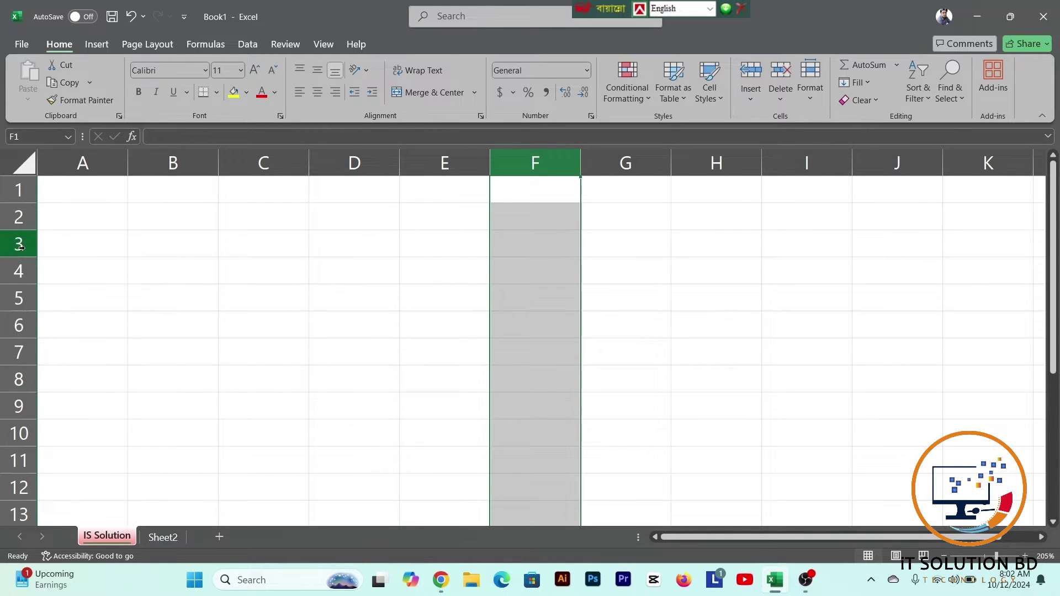
click(18, 217)
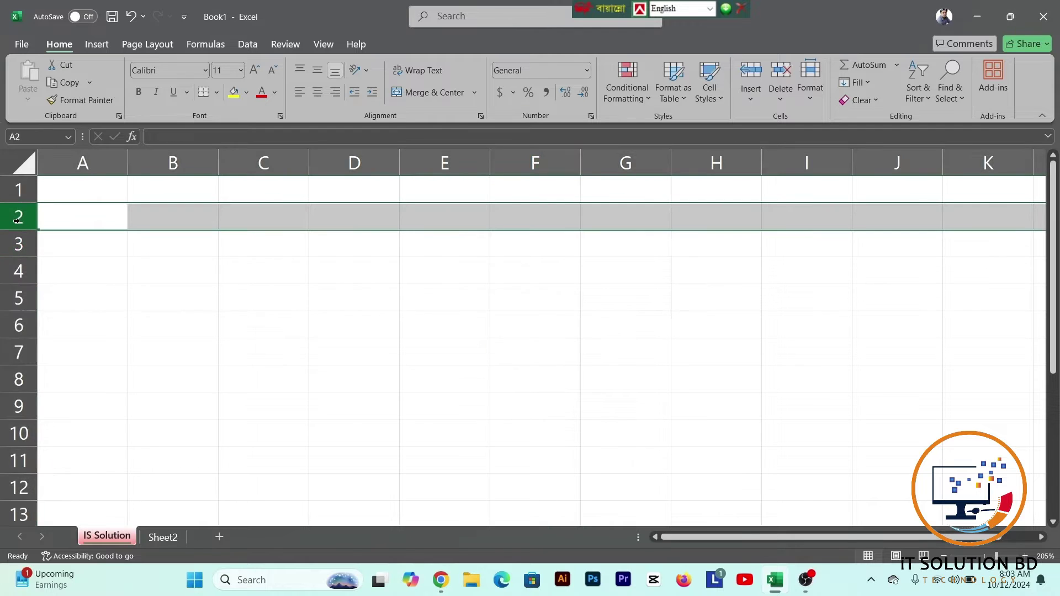
click(260, 351)
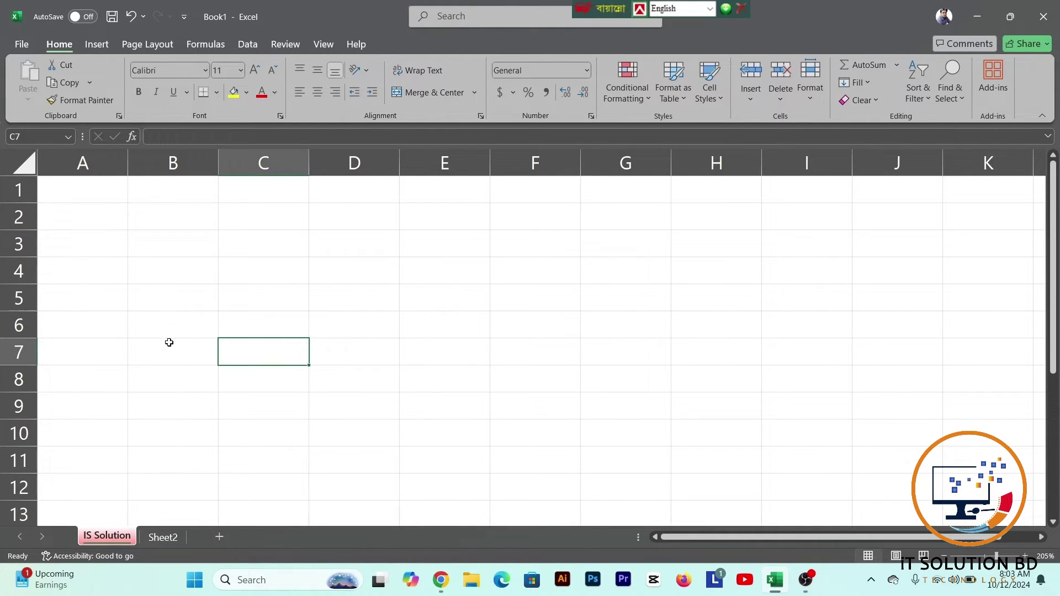
Select the entire IS Solution sheet and look through its rows to see the extent of the selection
click(23, 162)
scroll(524, 364, down, 12)
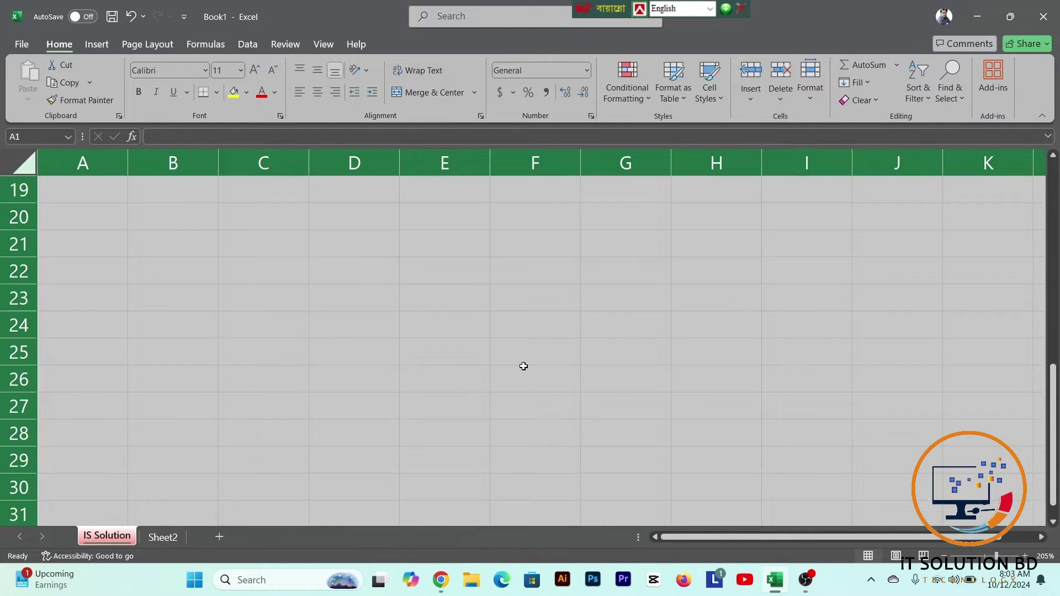
scroll(524, 366, down, 12)
scroll(521, 369, up, 17)
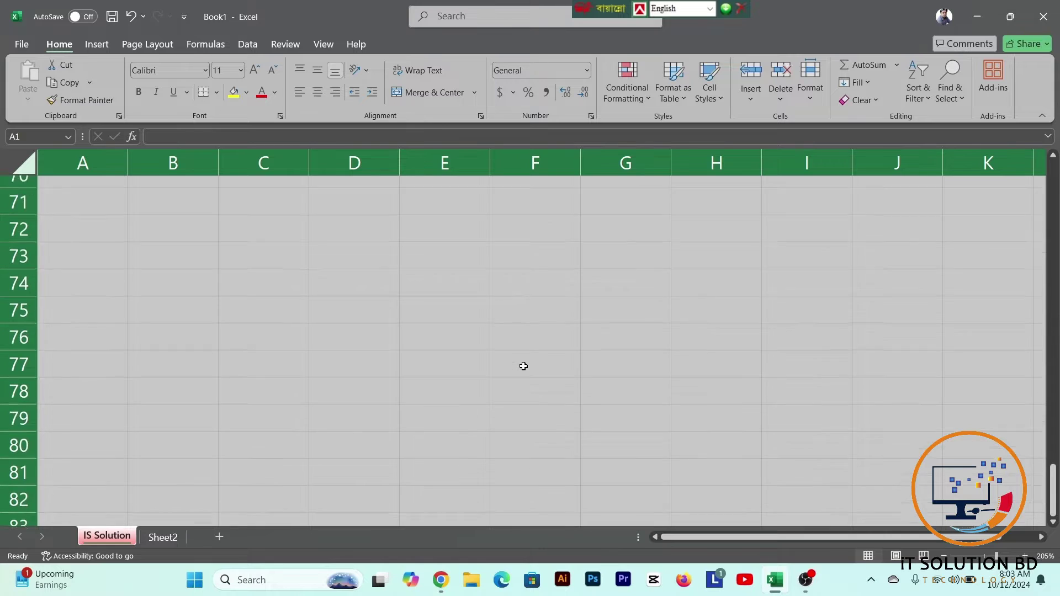
scroll(519, 372, up, 7)
ctrl+scroll(419, 345, down, 5)
ctrl+scroll(320, 322, up, 5)
Select cells D6, C4, D3 and D5 in turn to read how each cell address is formed
click(311, 306)
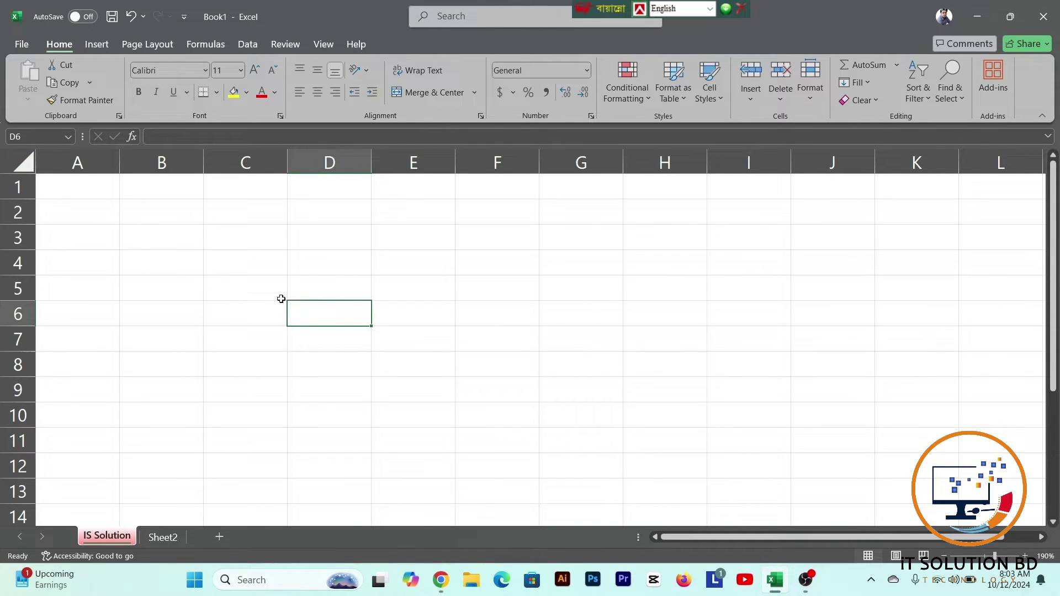
click(237, 268)
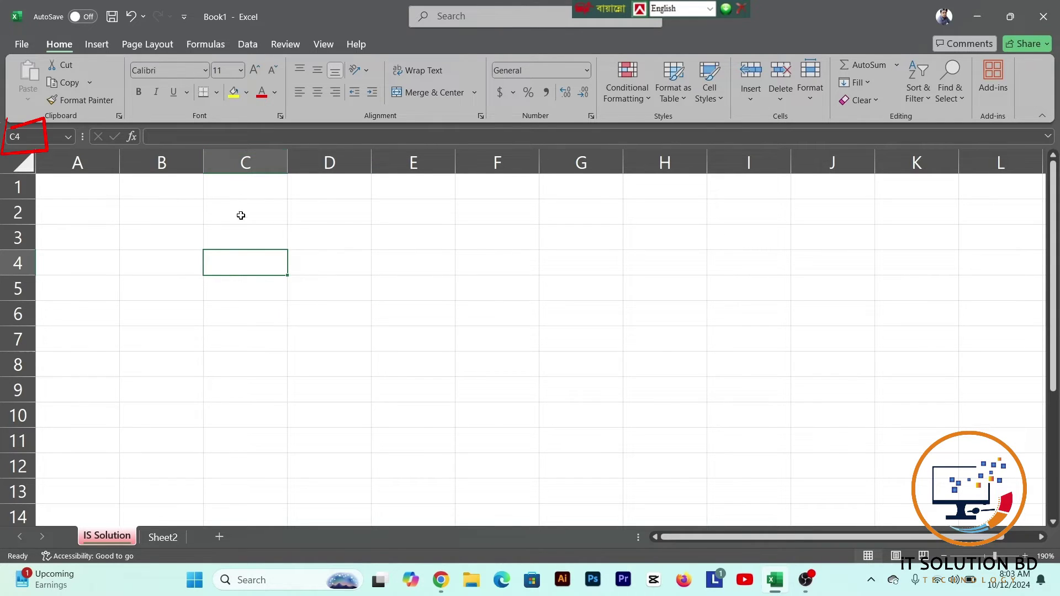
click(327, 235)
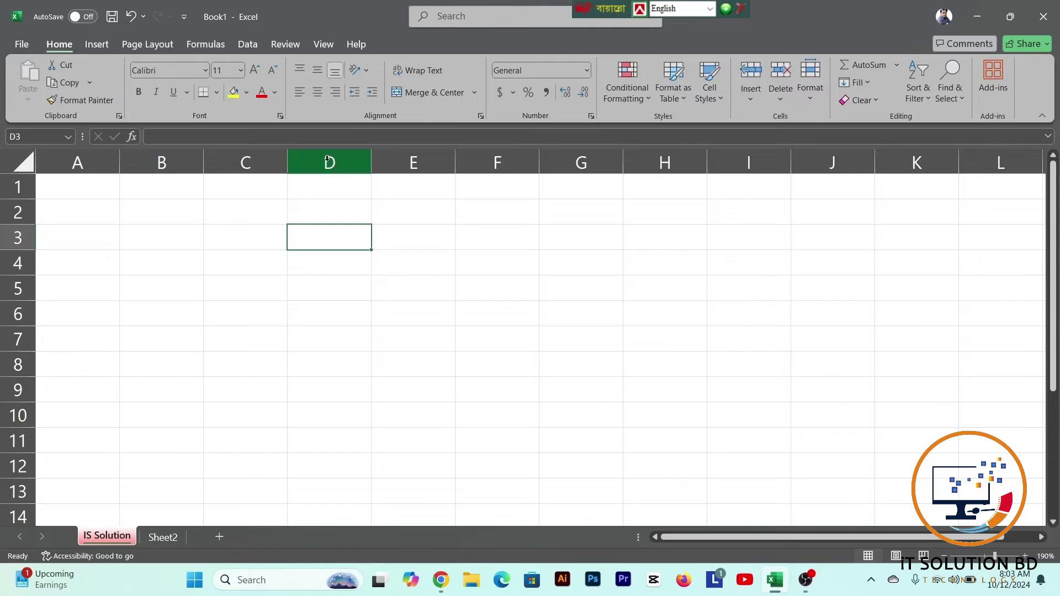
click(323, 297)
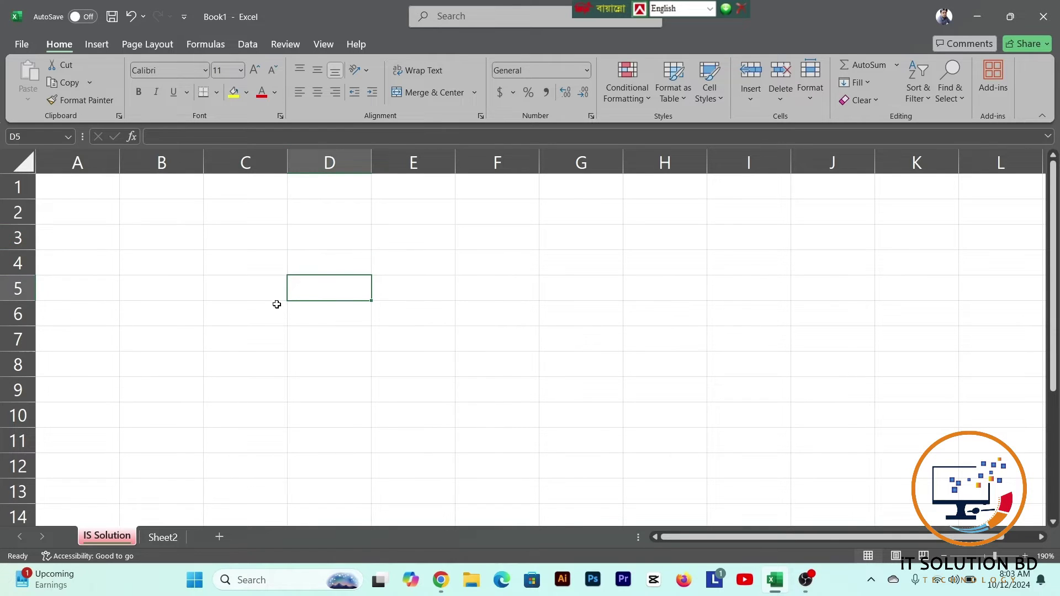
Look through the rows far down the IS Solution sheet, past row 130, to see how they continue
scroll(268, 304, down, 4)
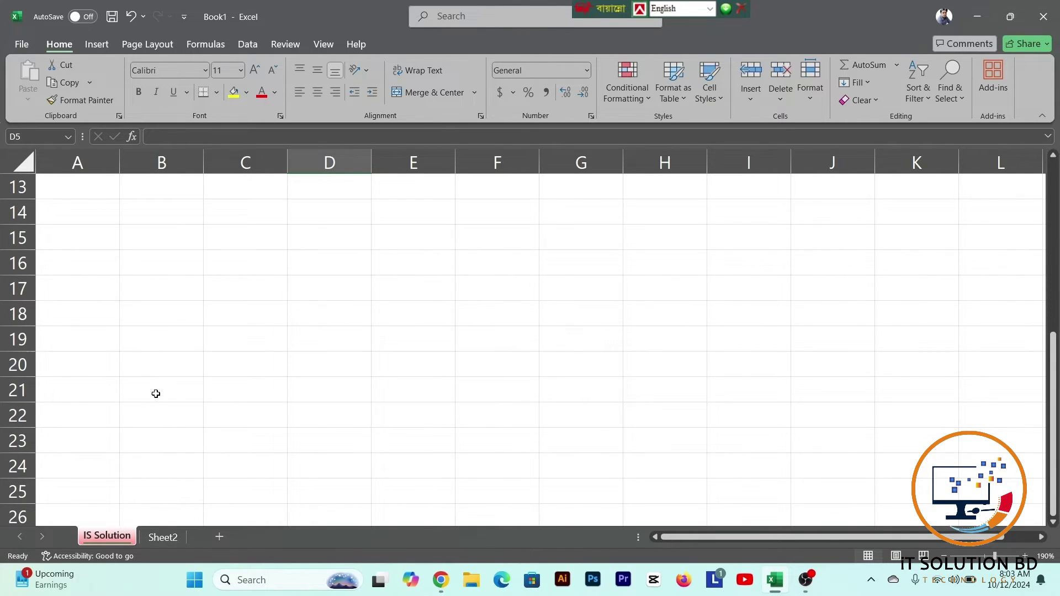
scroll(78, 322, down, 20)
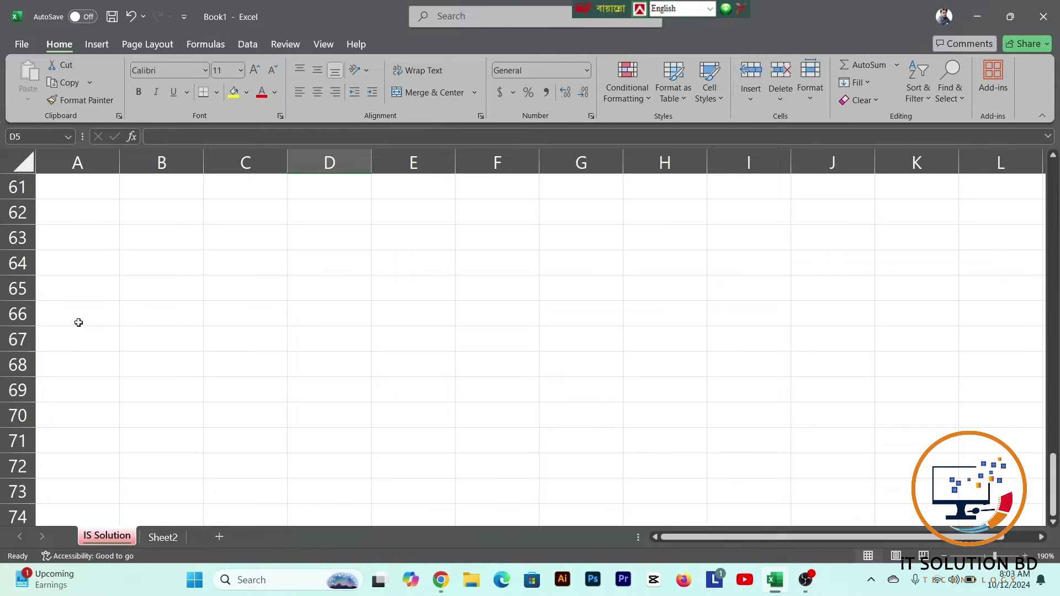
scroll(80, 323, down, 11)
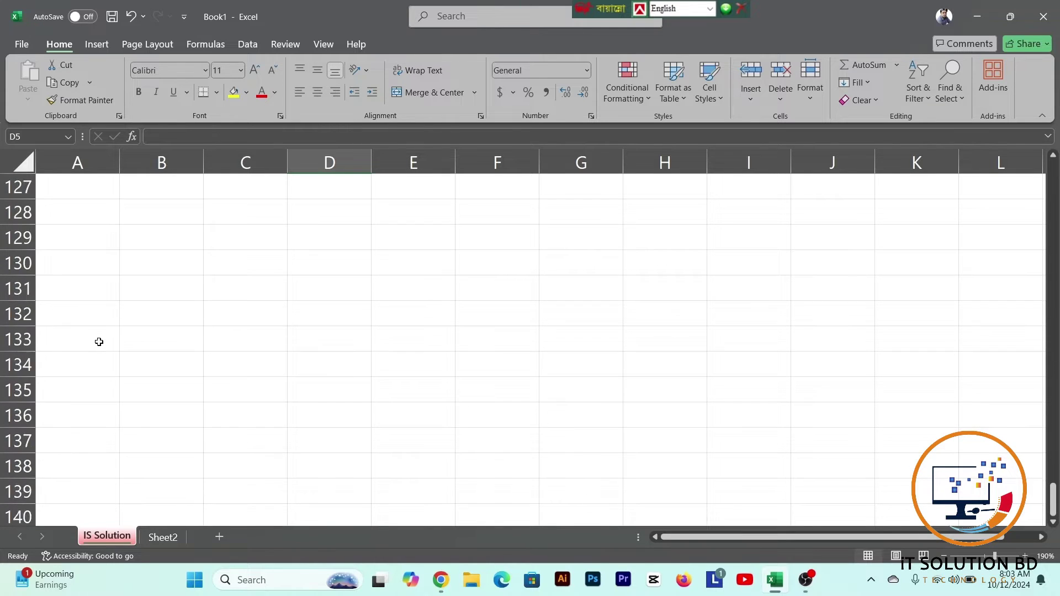
scroll(100, 340, up, 15)
ctrl+scroll(185, 344, down, 2)
ctrl+scroll(185, 344, down, 2)
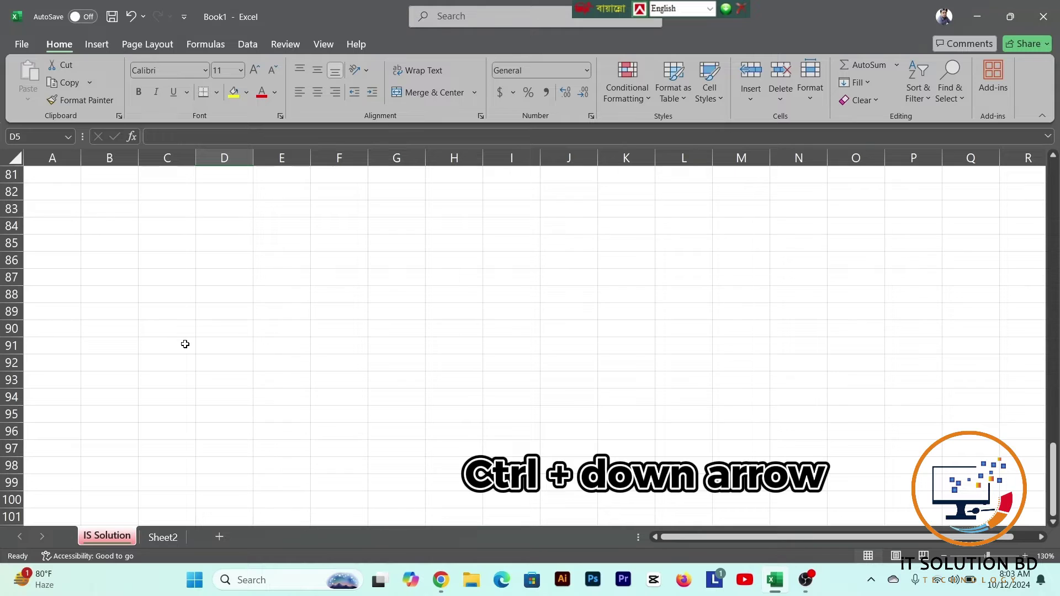
Jump to the last row of column D and look over the rows at the very end of the sheet
key(ctrl+Down)
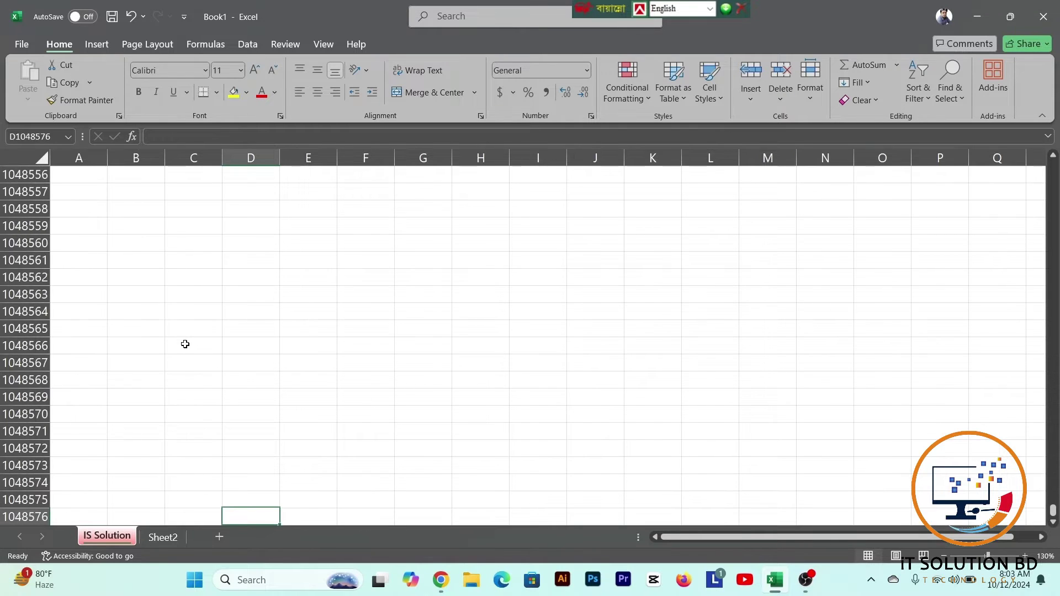
scroll(48, 510, down, 2)
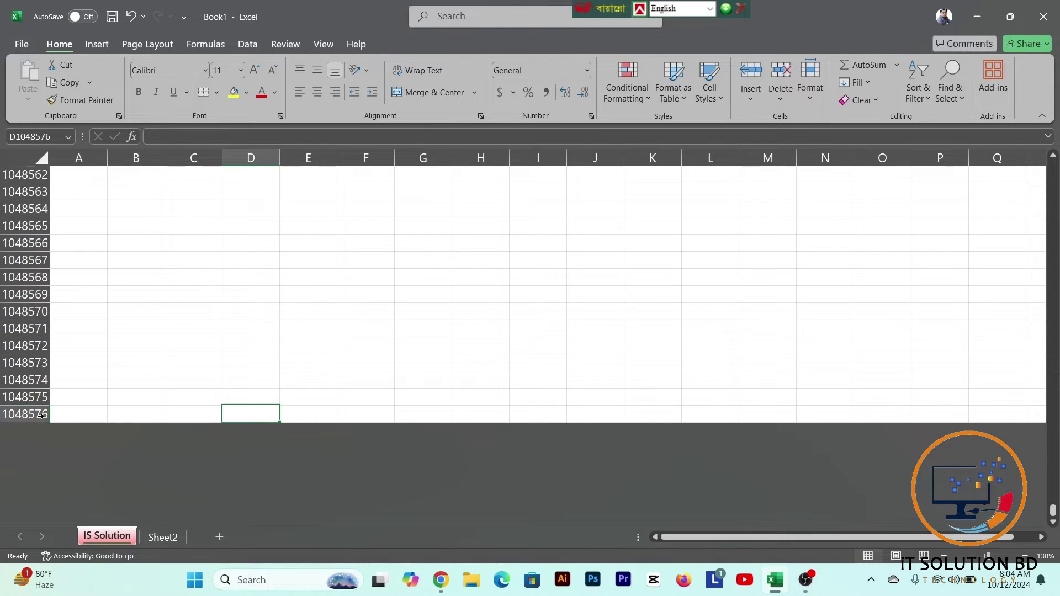
click(184, 256)
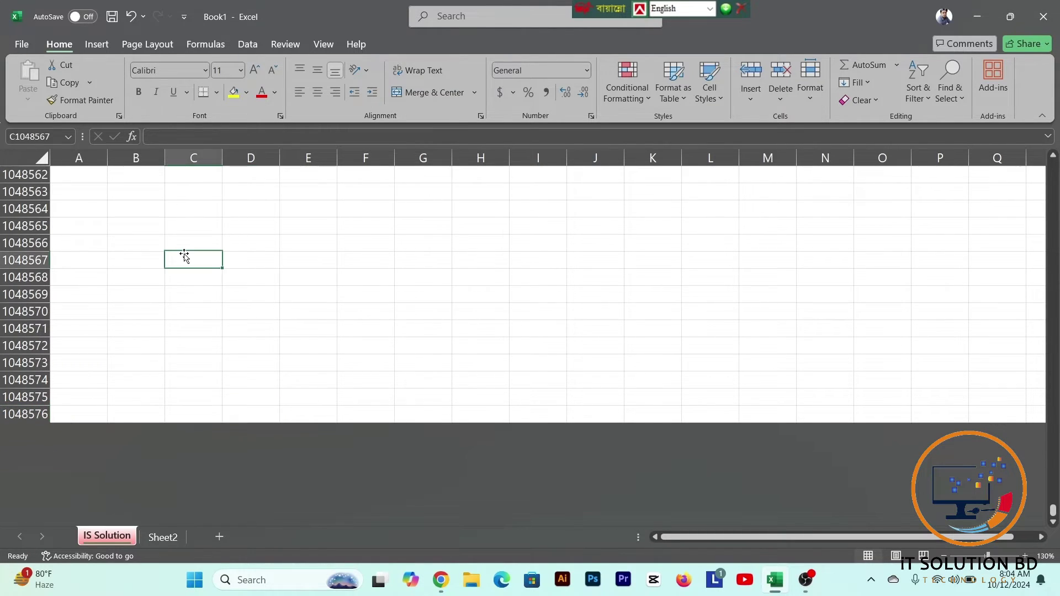
scroll(185, 255, up, 17)
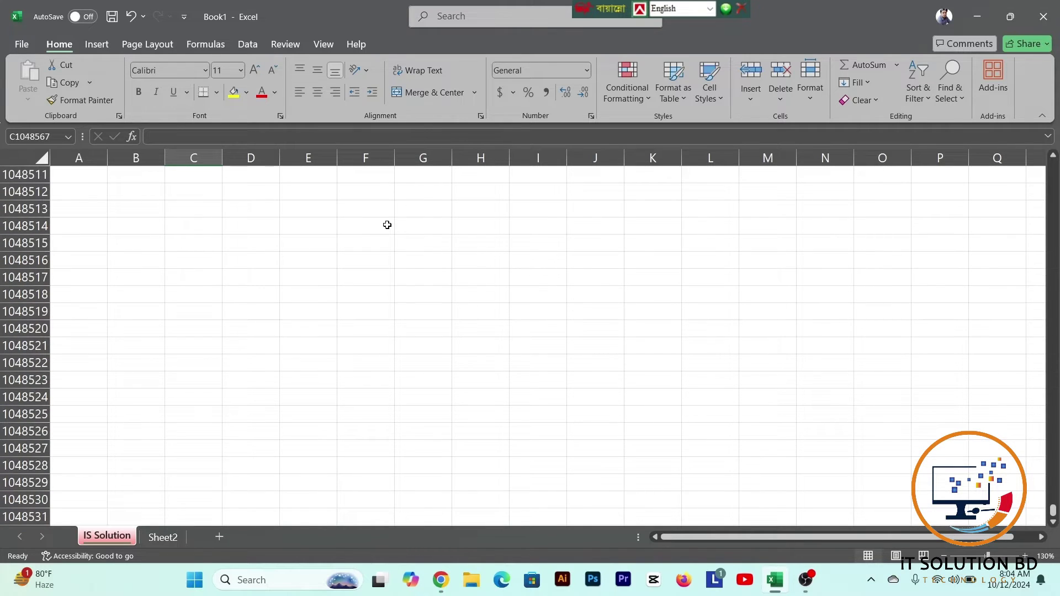
Jump to the sheet's last column, select the whole column XFD, and look over the cells around it
key(ctrl+Right)
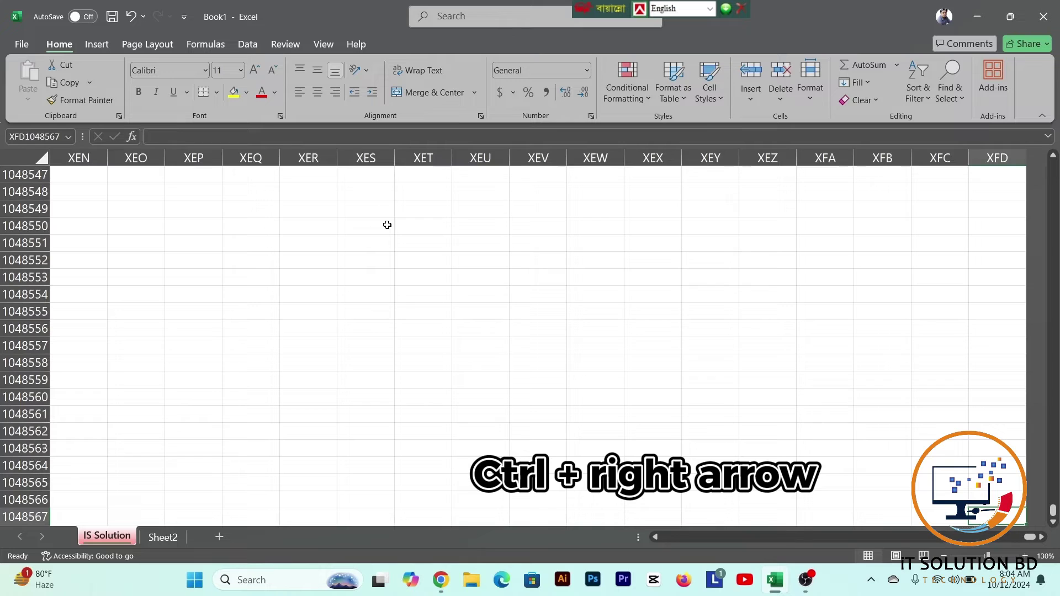
click(998, 179)
key(ctrl+space)
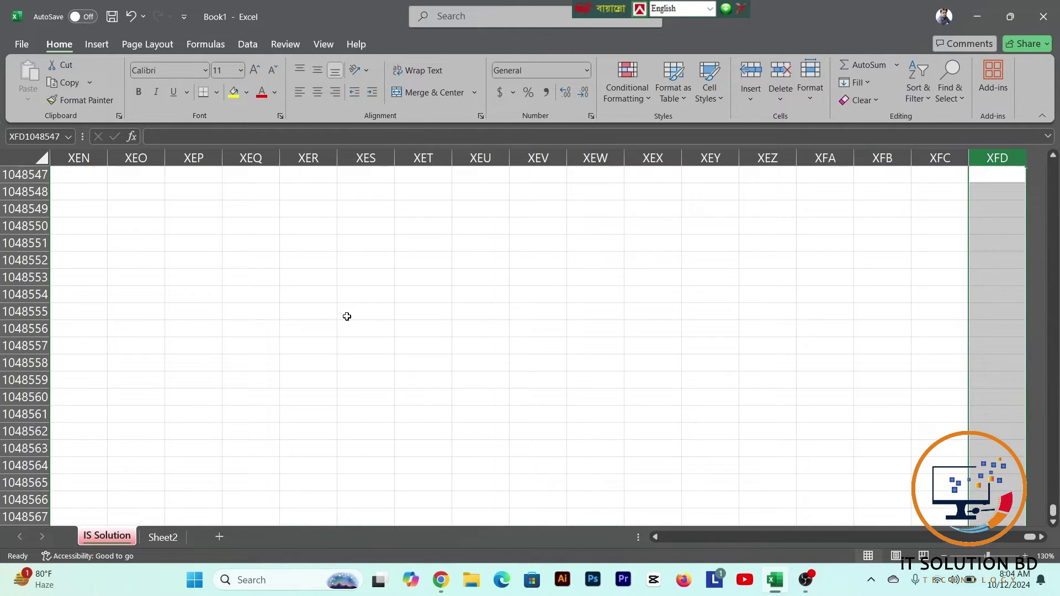
scroll(347, 317, up, 5)
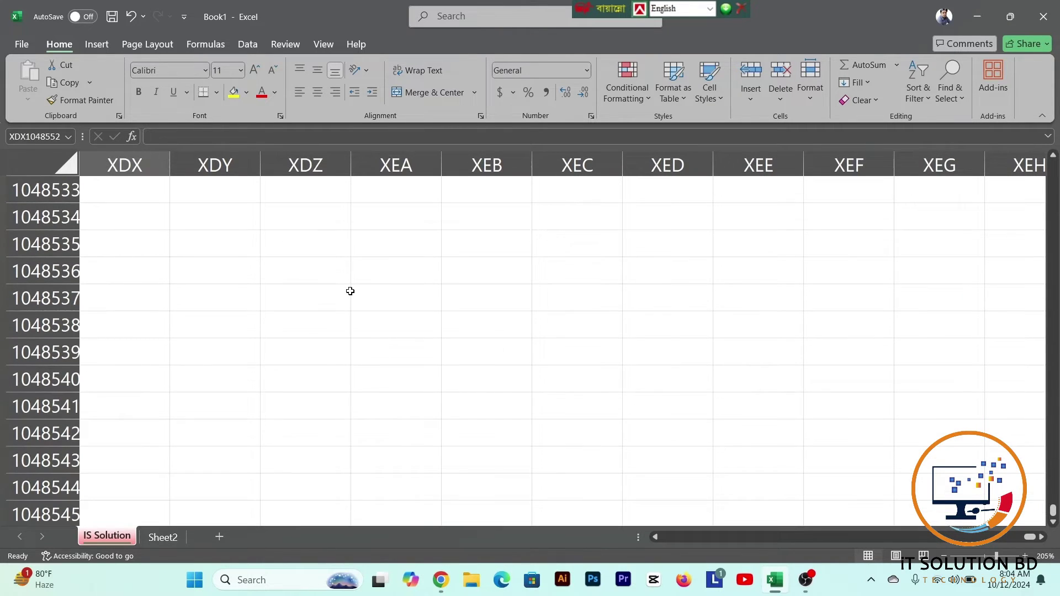
scroll(350, 291, down, 1)
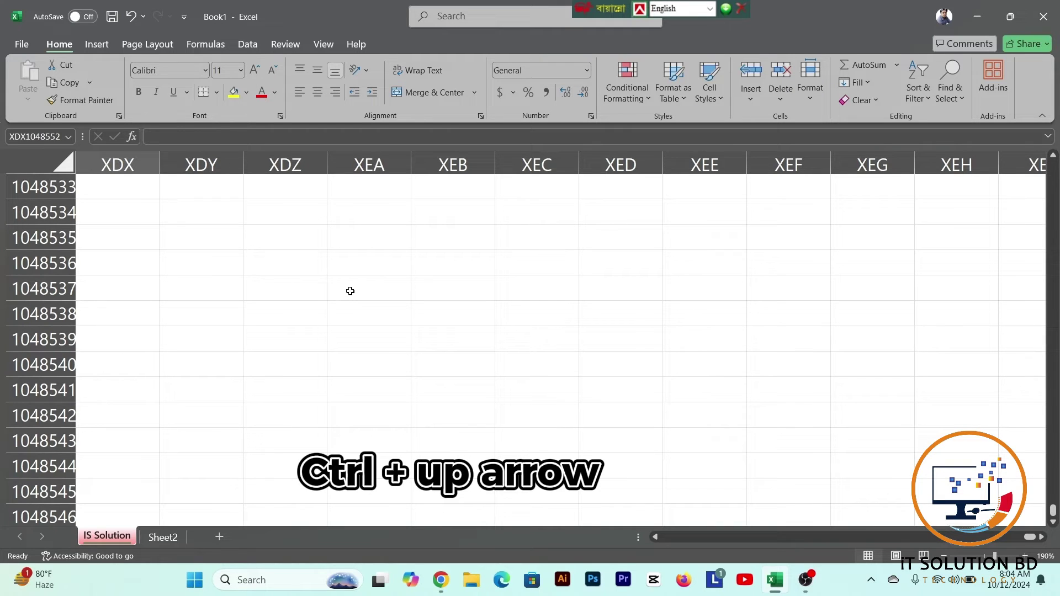
Jump back to the first row and then to the first column, ending at cell A1
key(ctrl+Up)
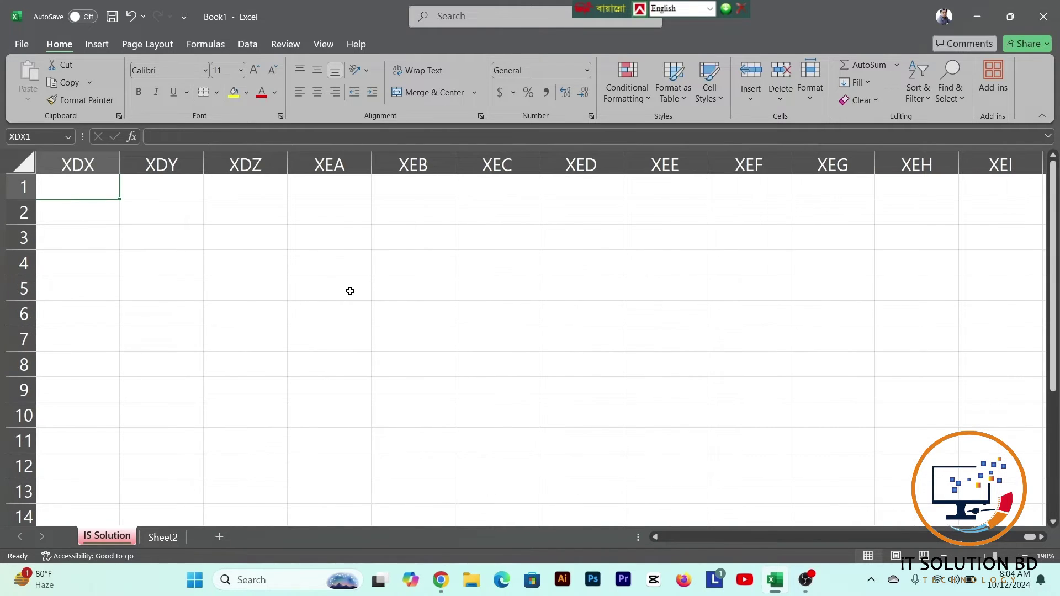
click(26, 194)
key(ctrl+Left)
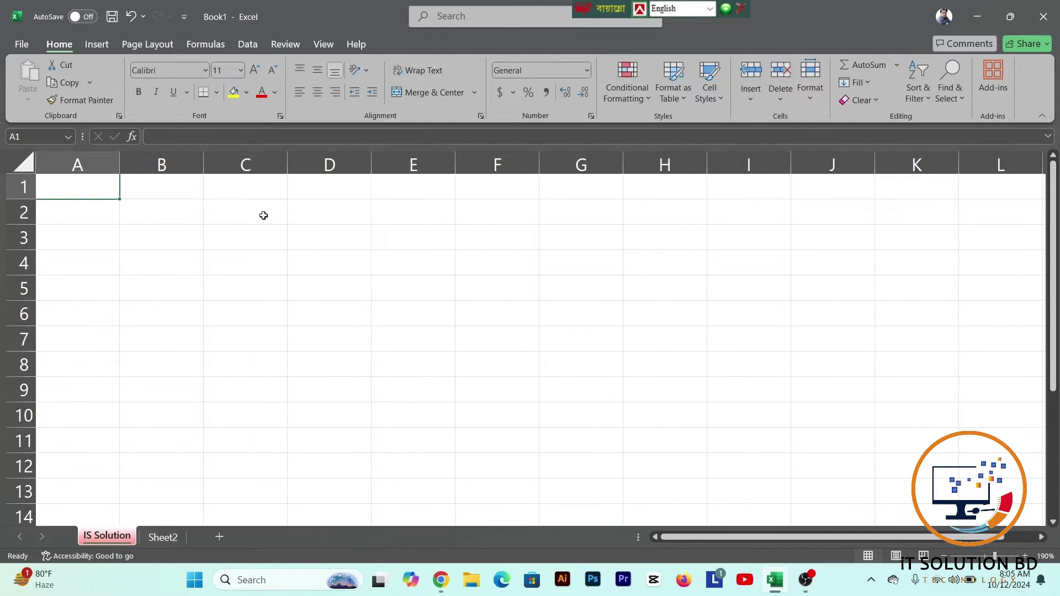
Select the cell range A2:E11 to see how far it extends, and return to cell A2
click(91, 220)
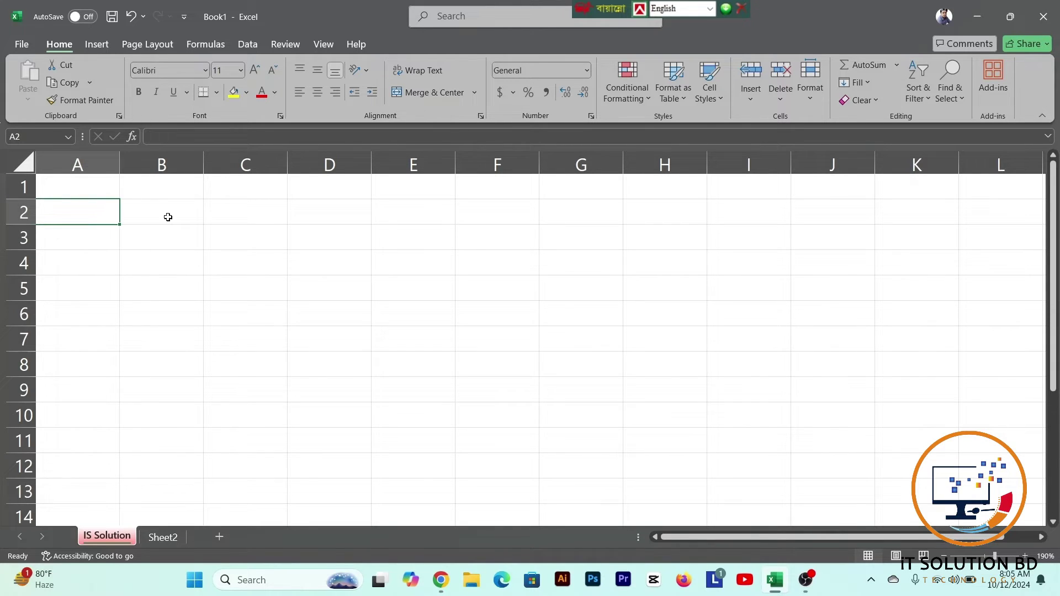
drag(97, 213, 377, 447)
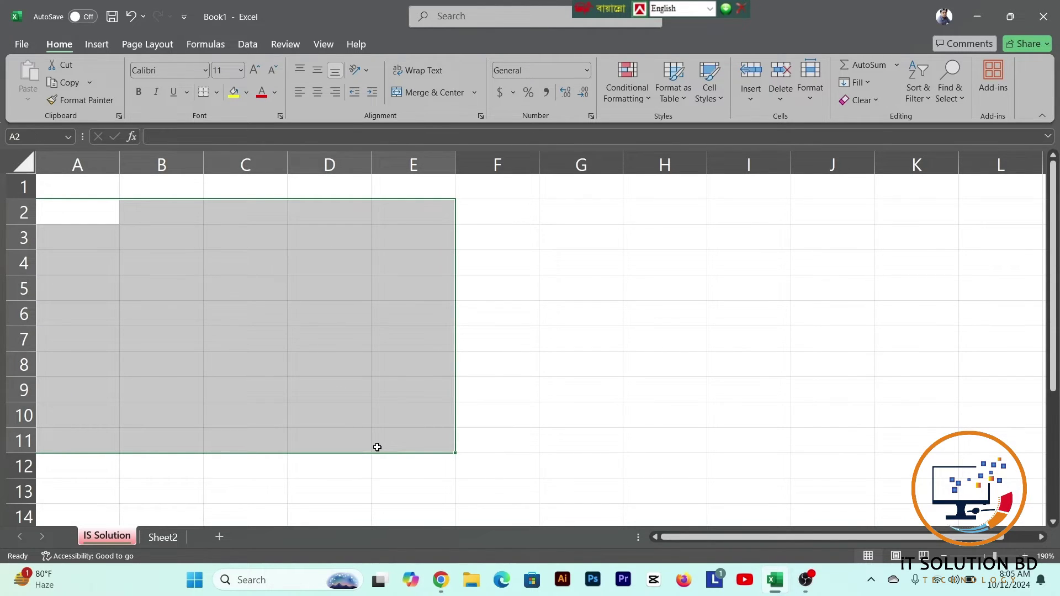
click(100, 211)
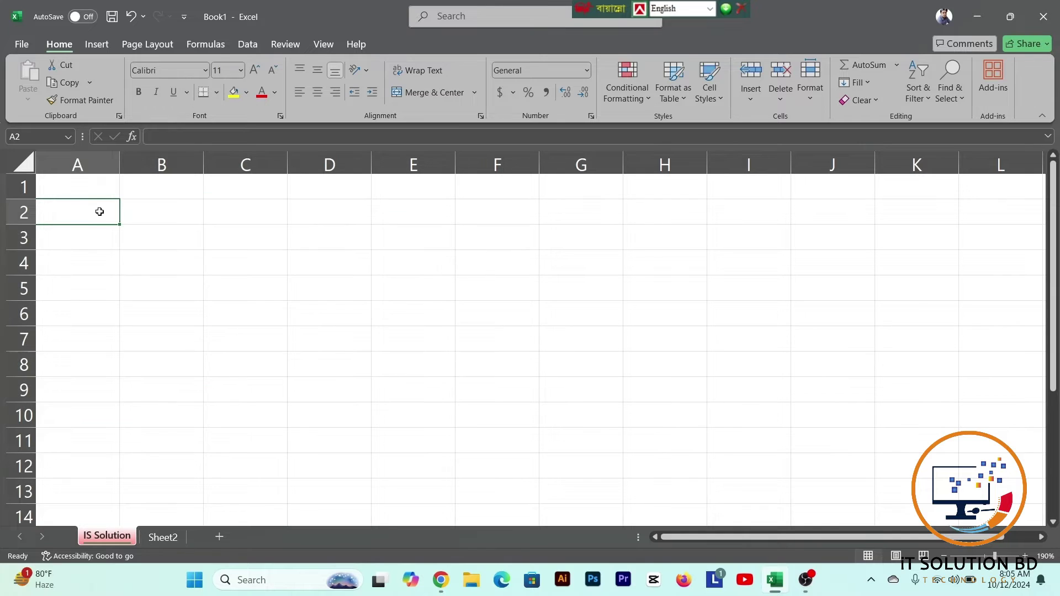
Enter the text "Abut" in cell A2 and check it in the formula bar
text(Abut)
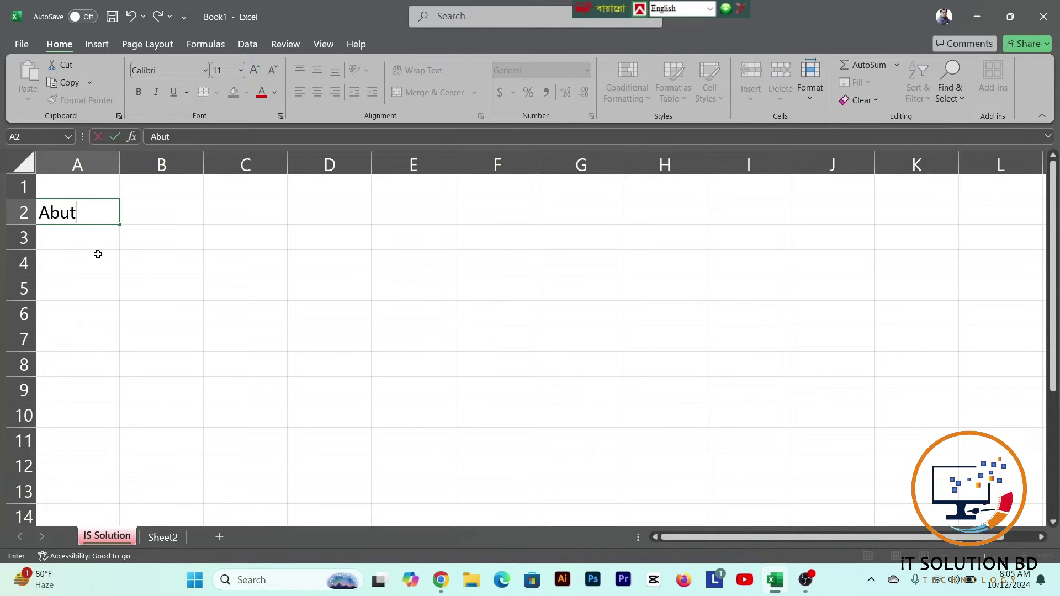
click(194, 138)
click(87, 213)
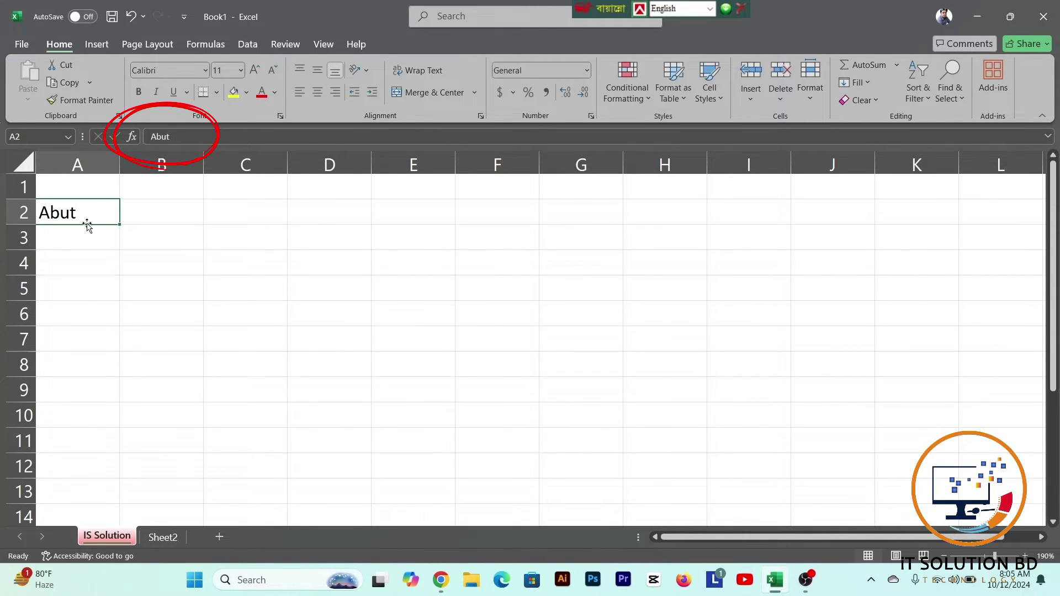
Erase the text of cell A2 by editing its content in the formula bar
click(209, 138)
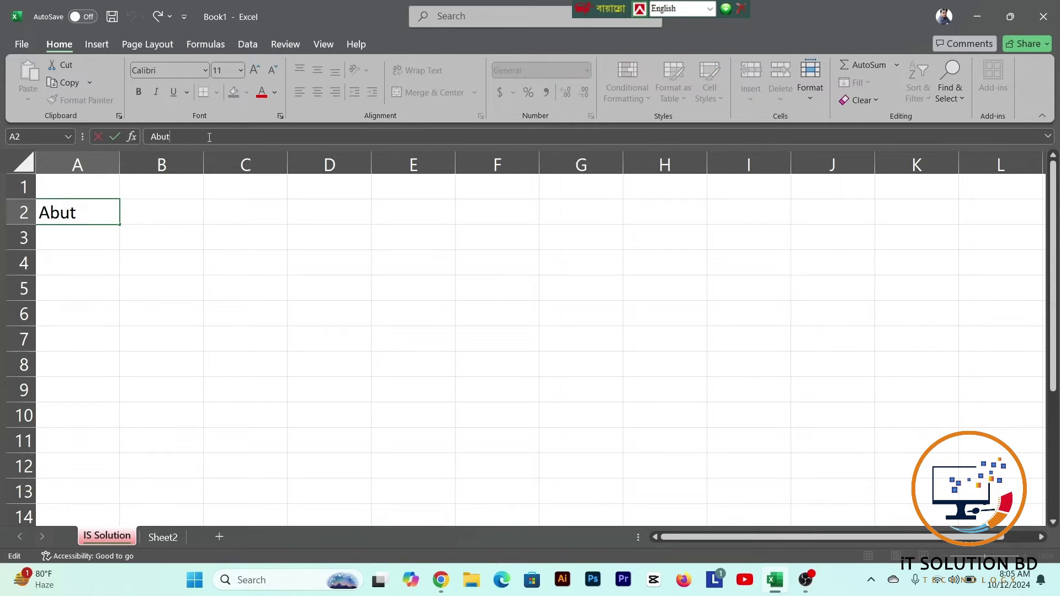
drag(169, 138, 150, 138)
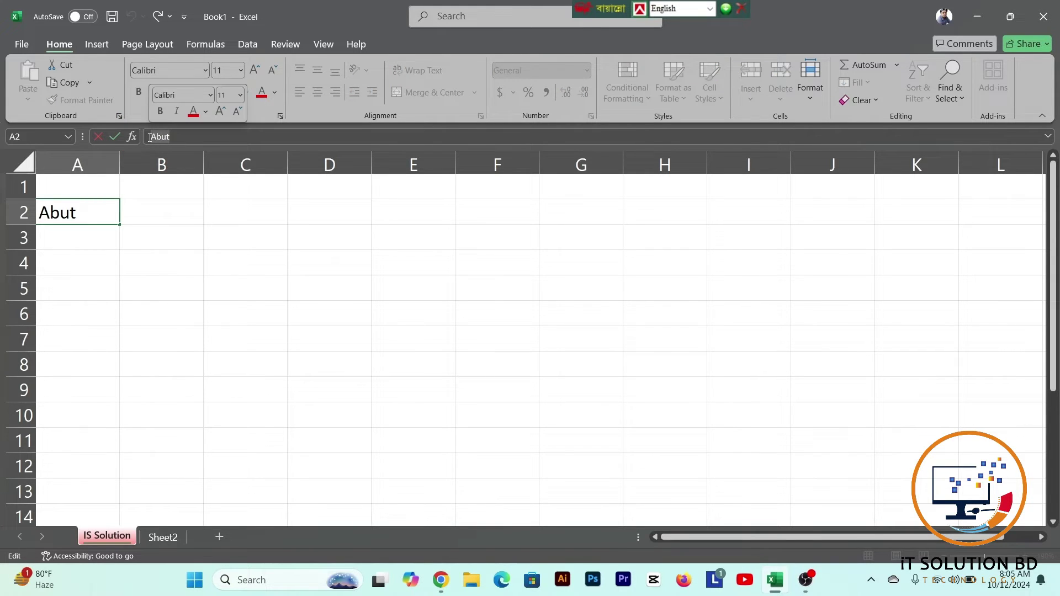
key(BackSpace)
key(Return)
key(Return)
Enter the column heading "SL No" in cell A2
click(89, 211)
text(SL)
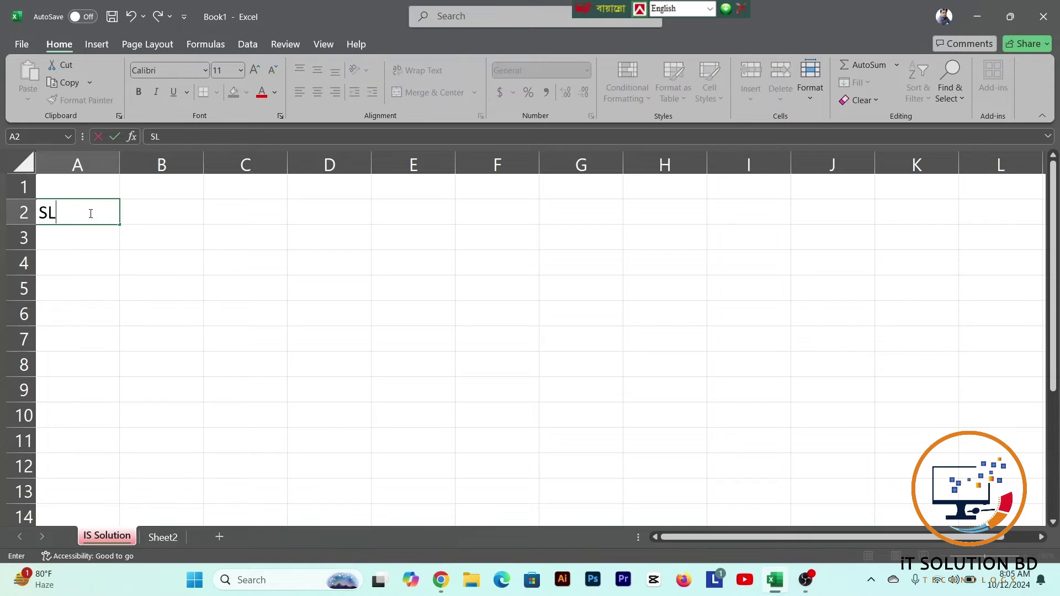
key(Return)
double_click(89, 213)
text(No)
key(Return)
Enter the serial numbers 1 in cell A3 and 2 in cell A4
text(1)
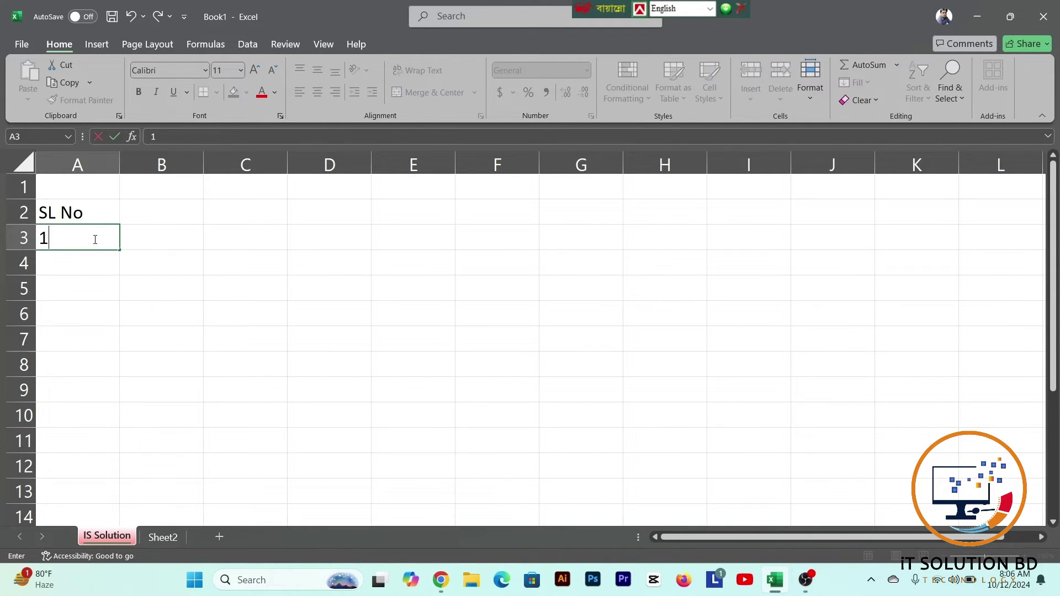
key(Return)
text(2)
click(114, 247)
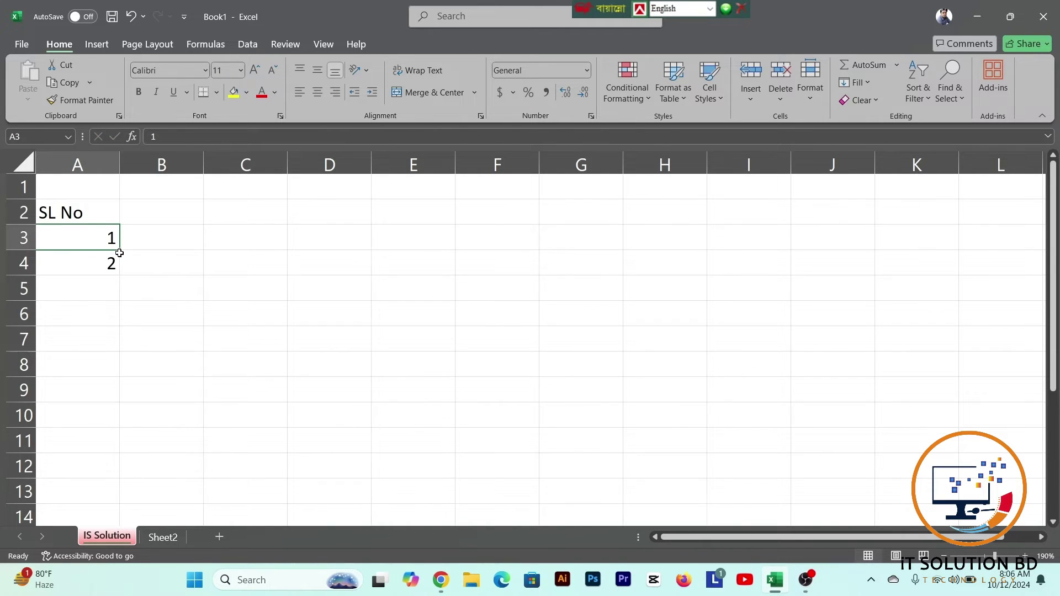
Try to fill column A downward from cell A3 alone, and undo the fill
click(111, 289)
click(107, 238)
drag(122, 248, 130, 409)
drag(132, 452, 131, 469)
key(ctrl+z)
Extend the series from cells A3:A4 down to A13 so the serial numbers run from 1 to 11
click(91, 270)
drag(94, 237, 95, 261)
click(96, 258)
click(98, 237)
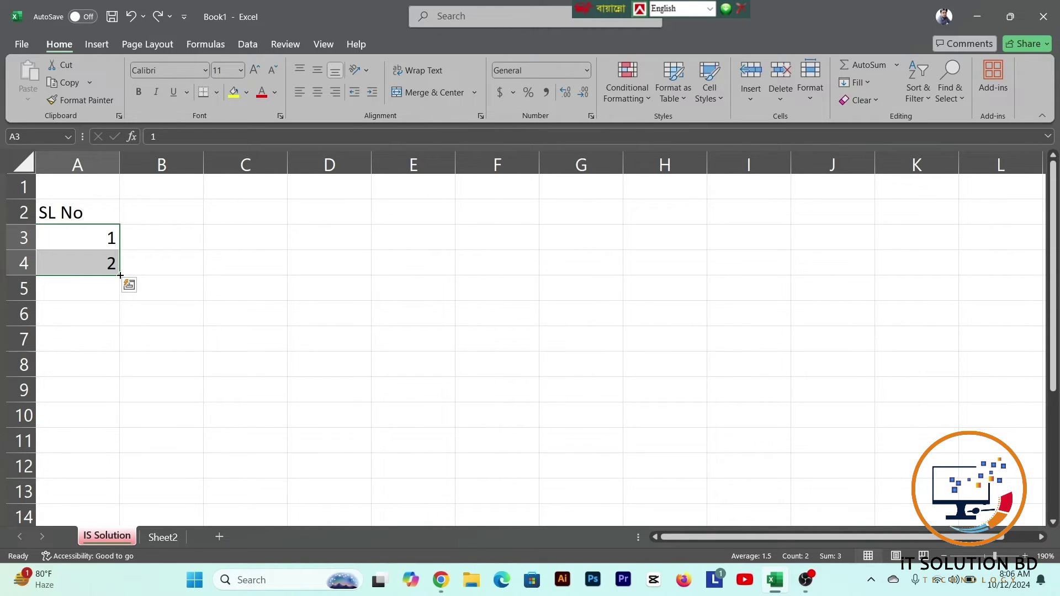
drag(120, 276, 125, 495)
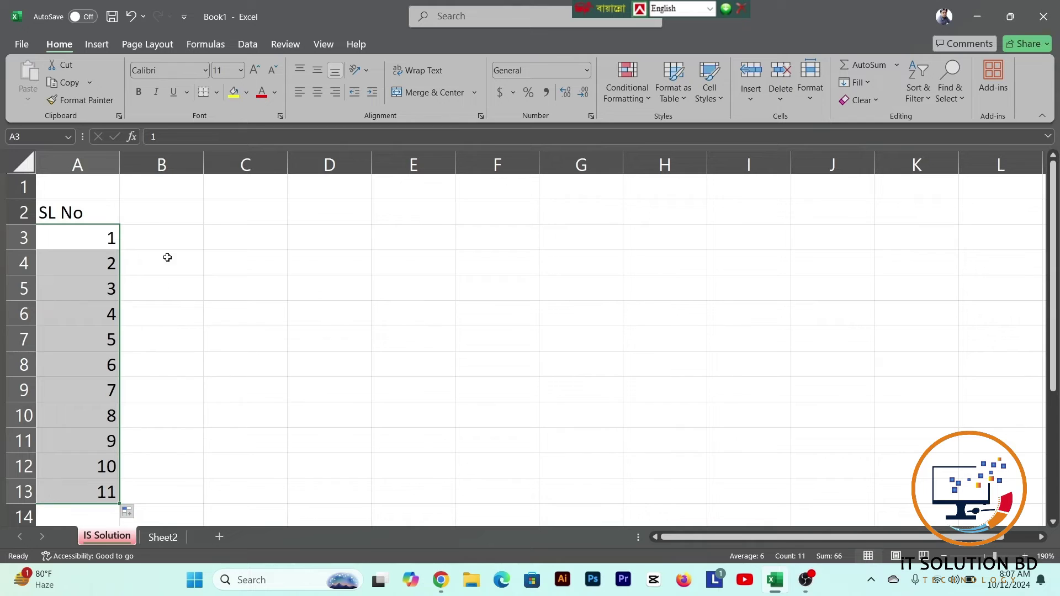
Enter 2 in cell B3 and 4 in B4, and fill the series down to B13
click(167, 236)
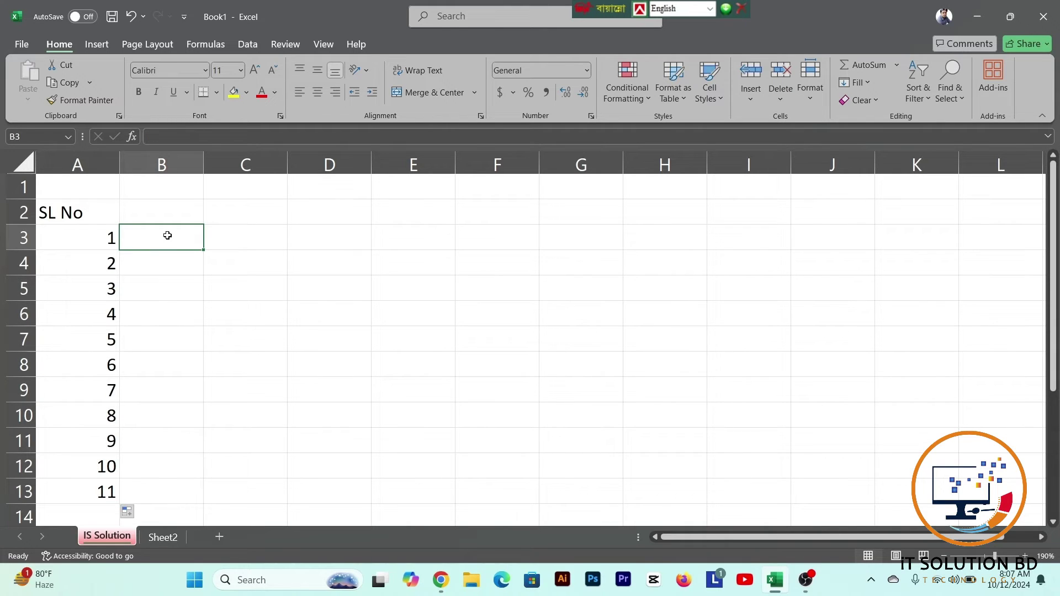
click(167, 210)
click(174, 234)
text(2)
key(Return)
text(4)
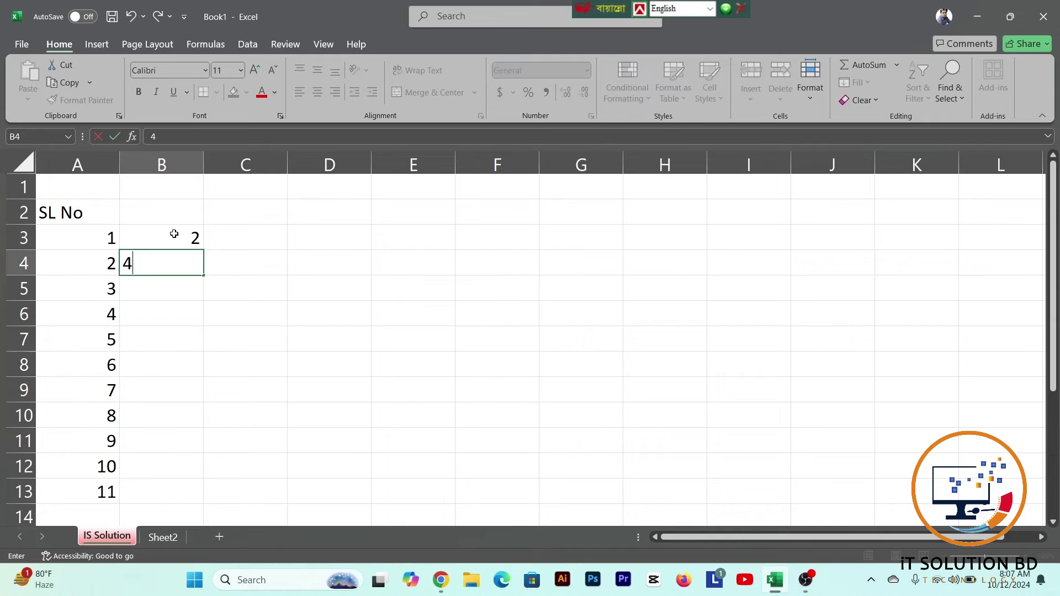
key(ctrl+Return)
drag(193, 241, 192, 261)
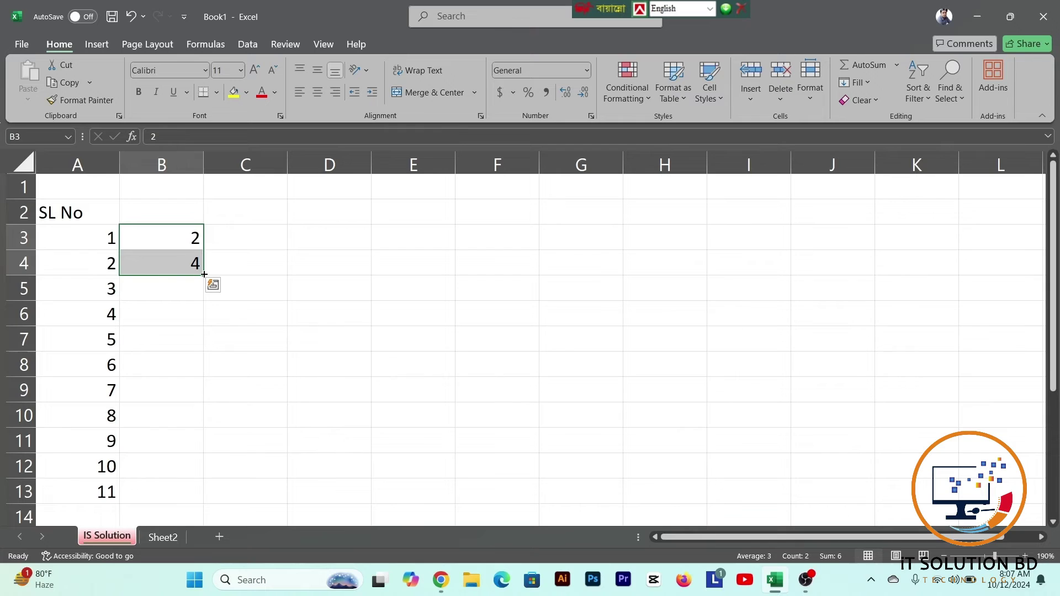
drag(204, 275, 204, 504)
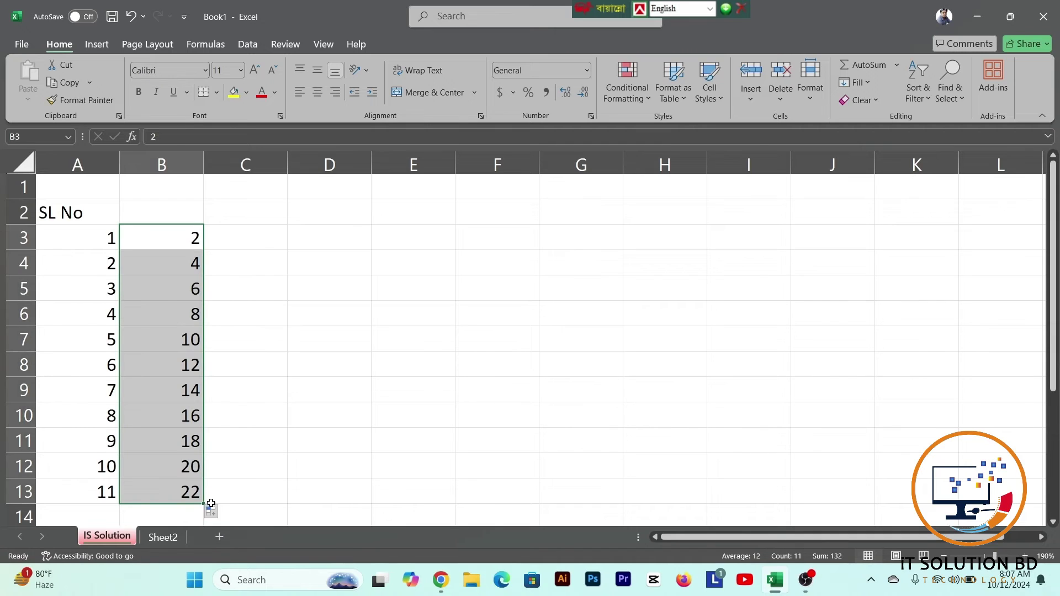
Enter 1 in cell C3 and 3 in C4, and fill the series down to C13
click(254, 236)
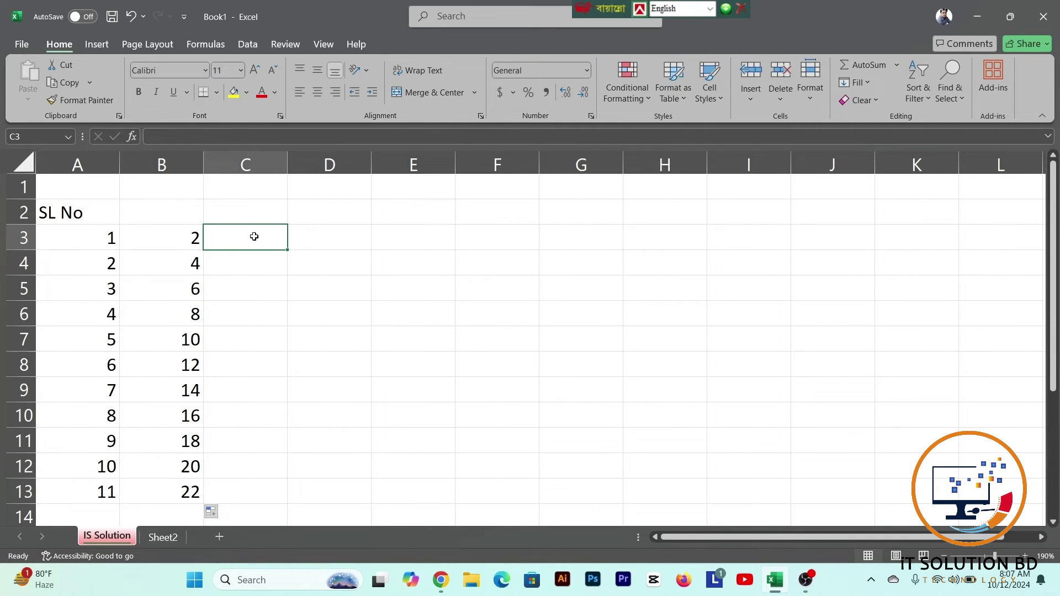
text(1)
key(Return)
text(3)
key(Return)
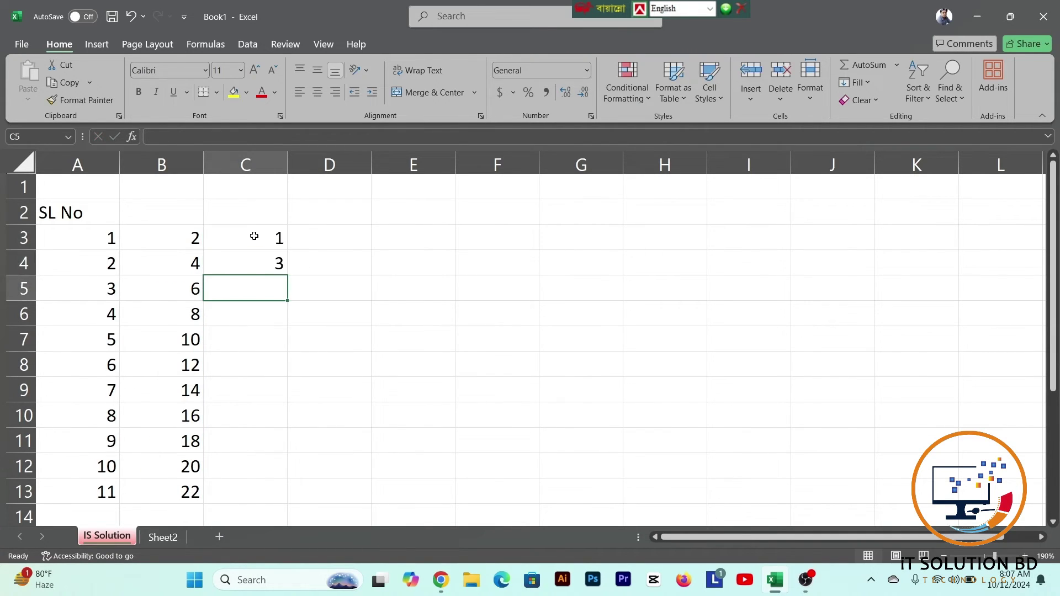
click(256, 261)
drag(264, 237, 301, 500)
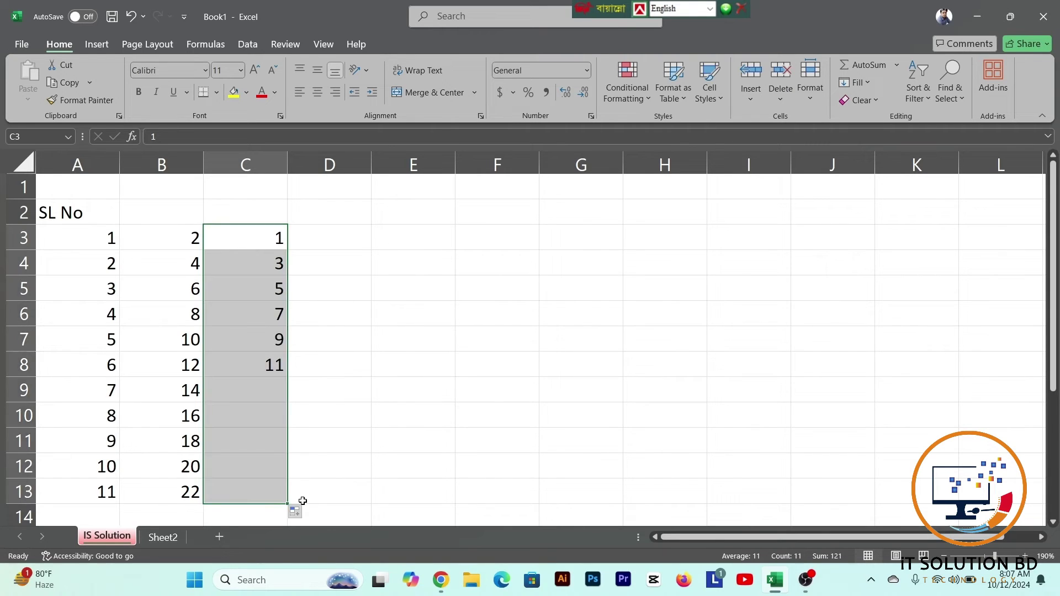
click(267, 393)
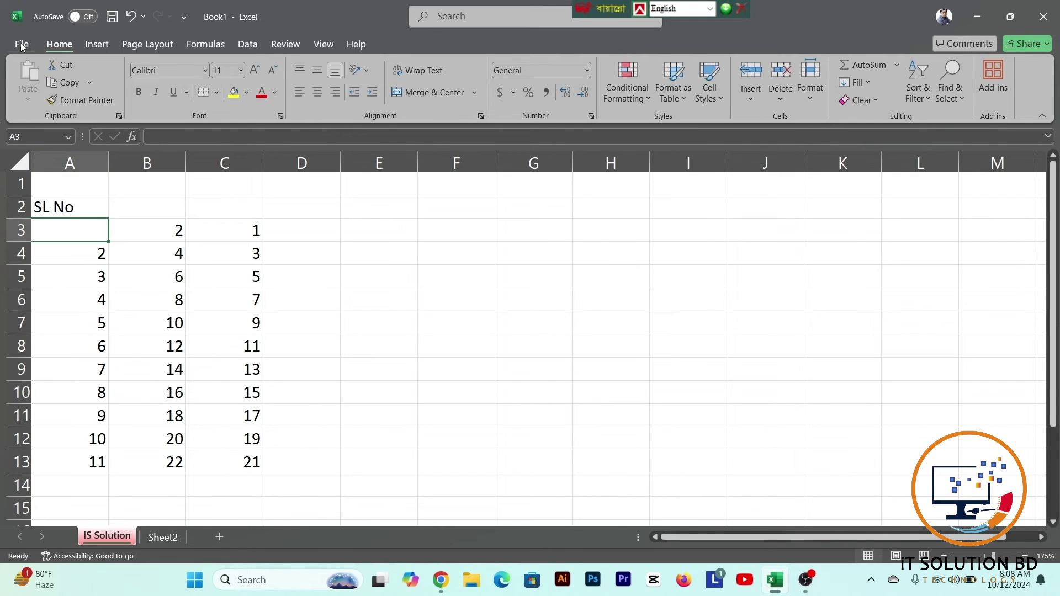
Open the print preview of the IS Solution sheet, enlarge the previewed page to examine it, and return to the worksheet
click(22, 46)
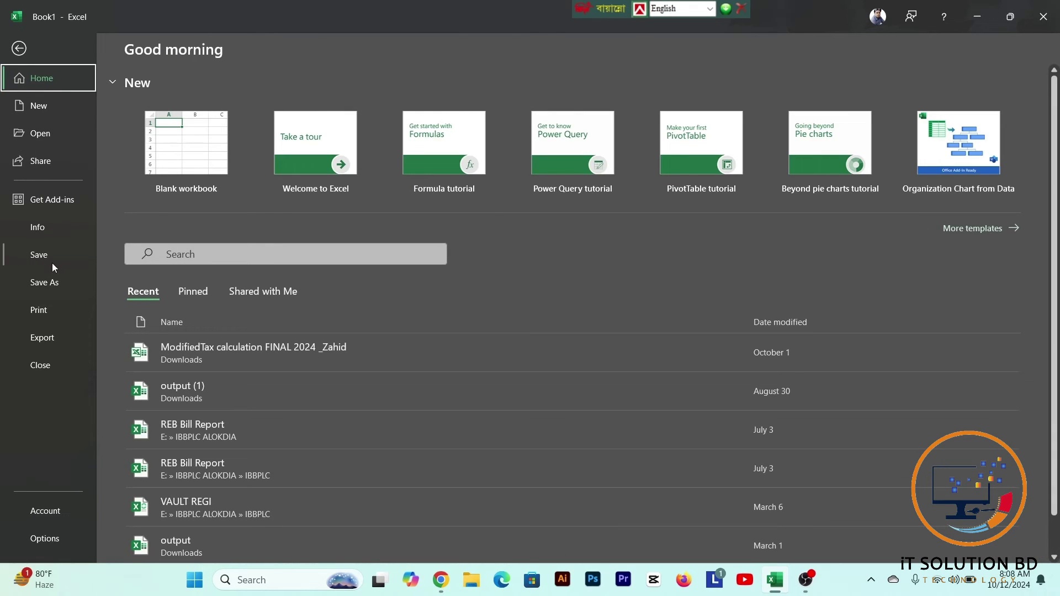
click(48, 310)
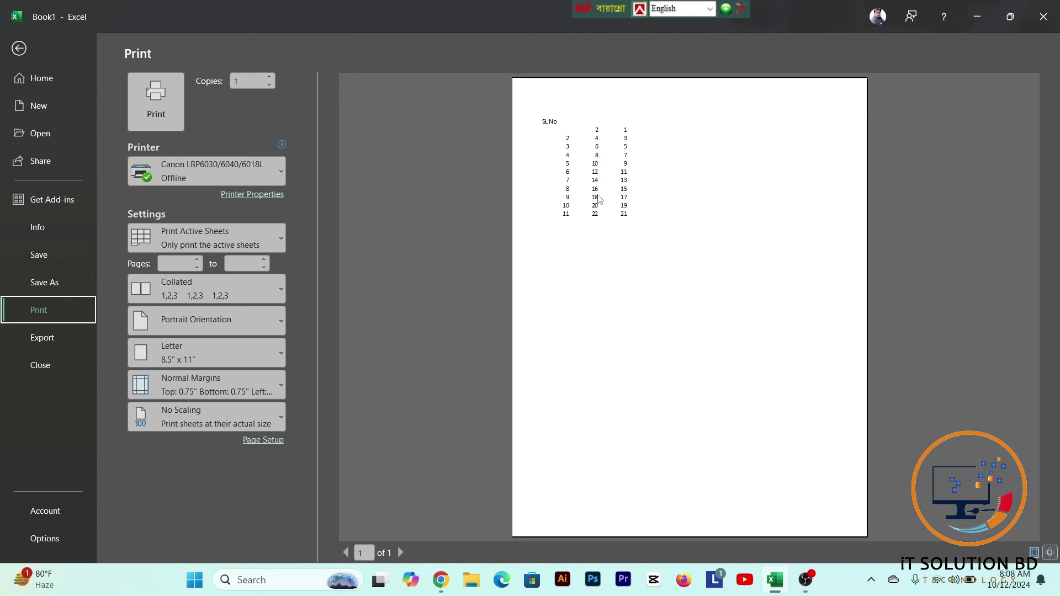
click(599, 198)
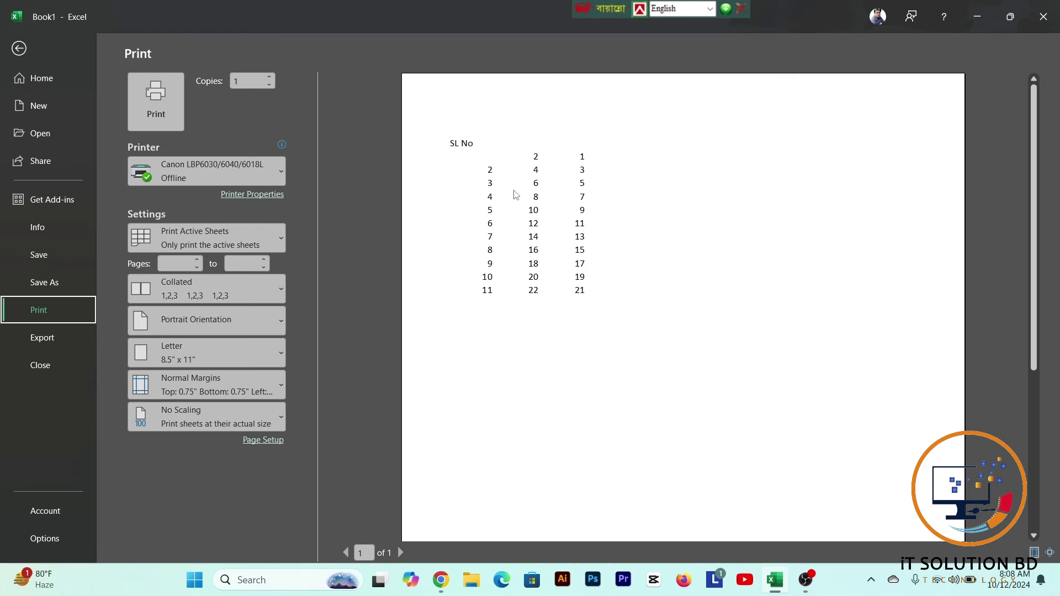
click(19, 49)
click(329, 272)
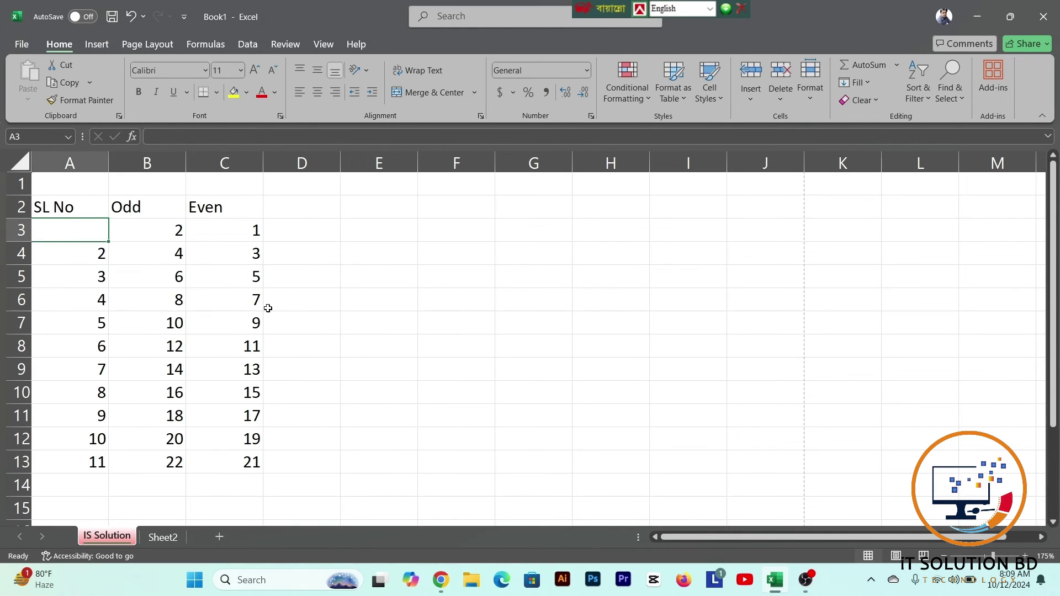
ctrl+scroll(278, 306, up, 3)
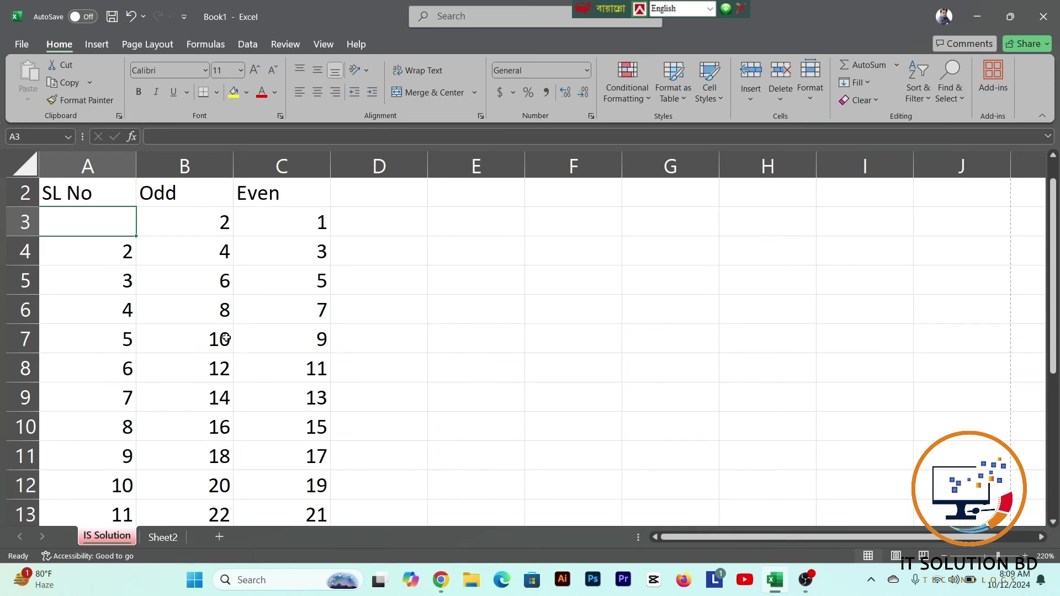
Apply All Borders to the data table in cells A2:C13
click(158, 301)
ctrl+scroll(158, 301, down, 3)
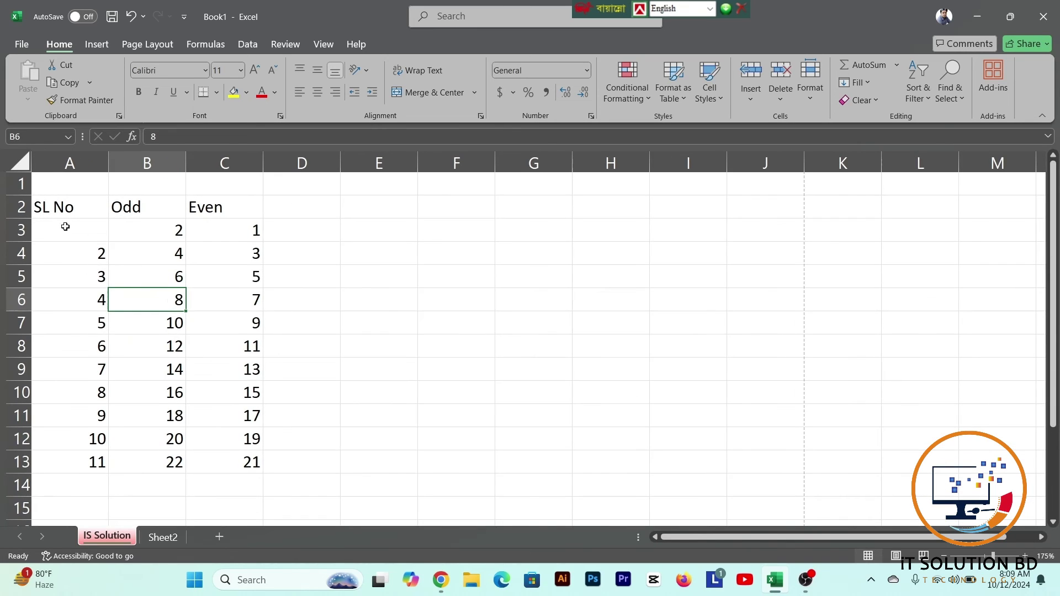
drag(47, 206, 249, 463)
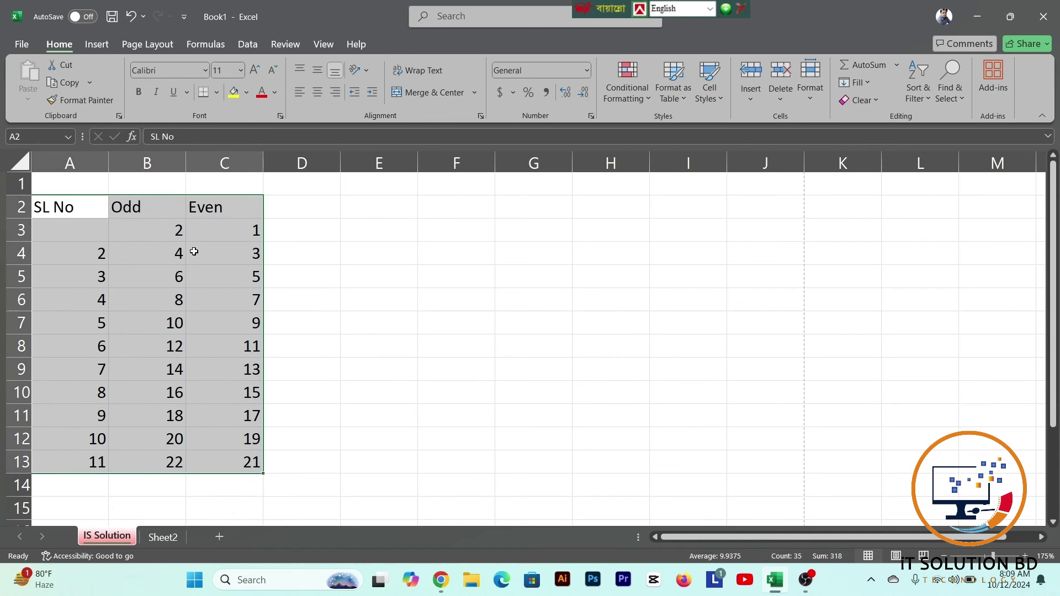
click(218, 91)
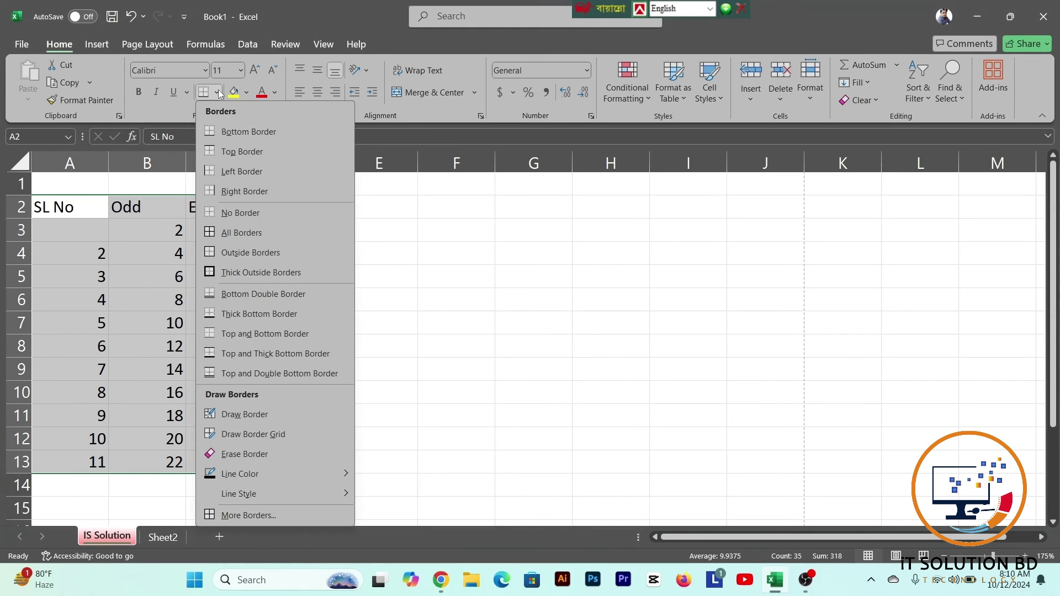
click(235, 235)
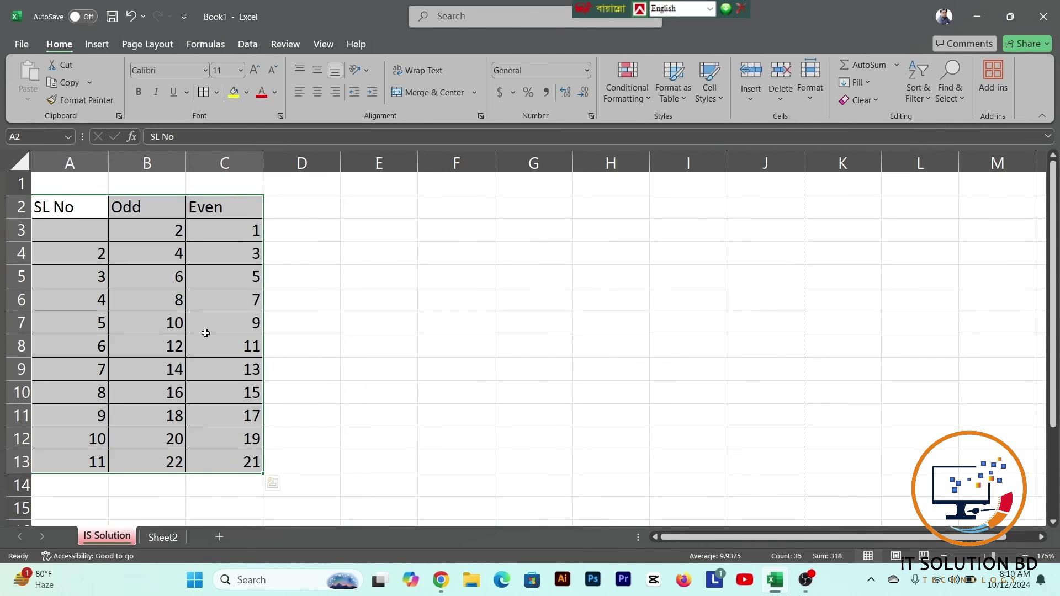
click(205, 331)
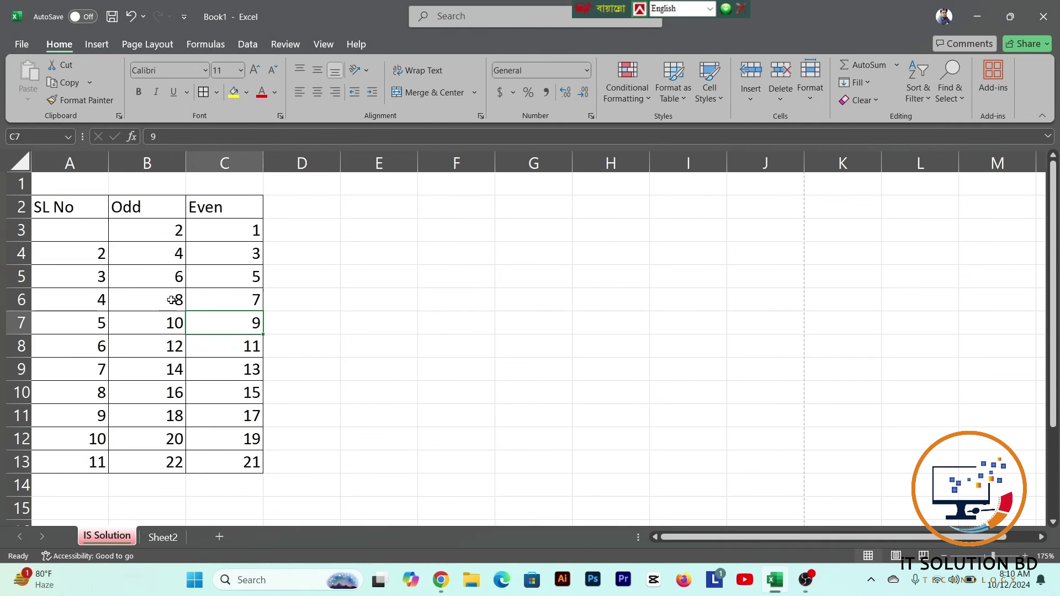
Check the bordered table in the print preview and return to the worksheet
click(22, 45)
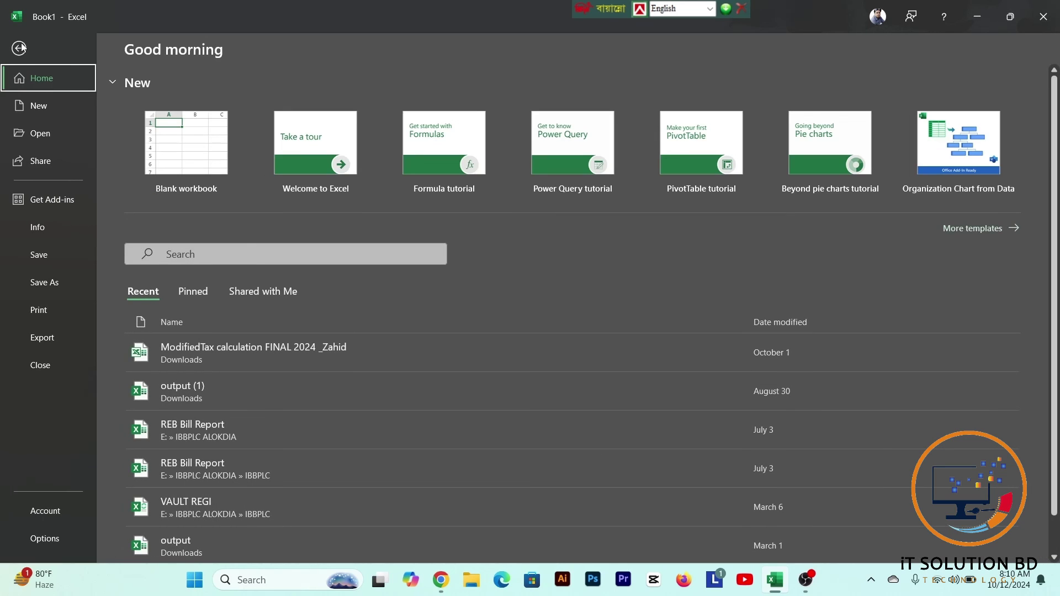
click(48, 308)
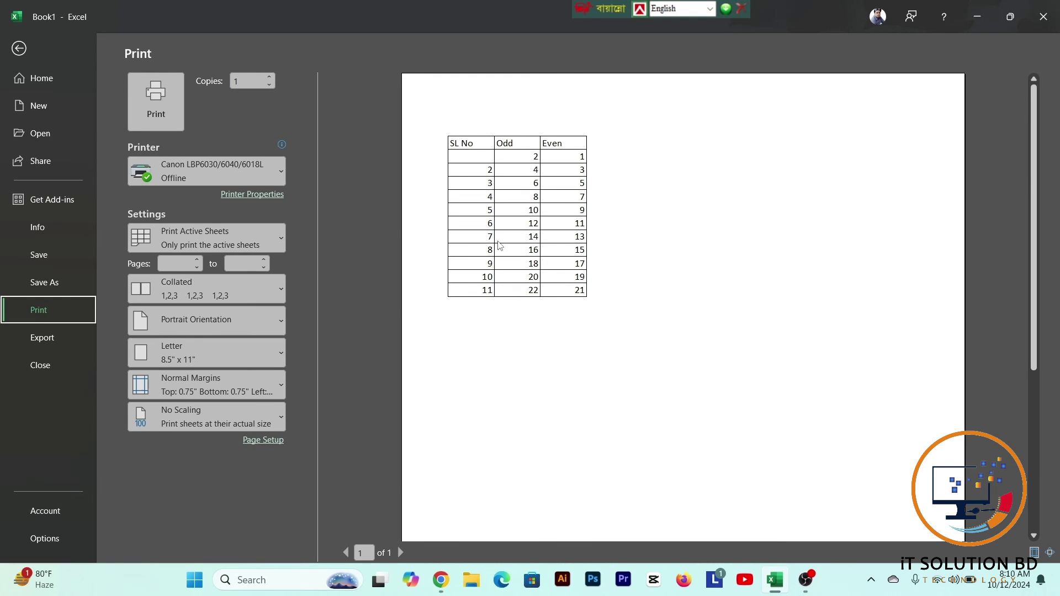
key(Escape)
click(247, 260)
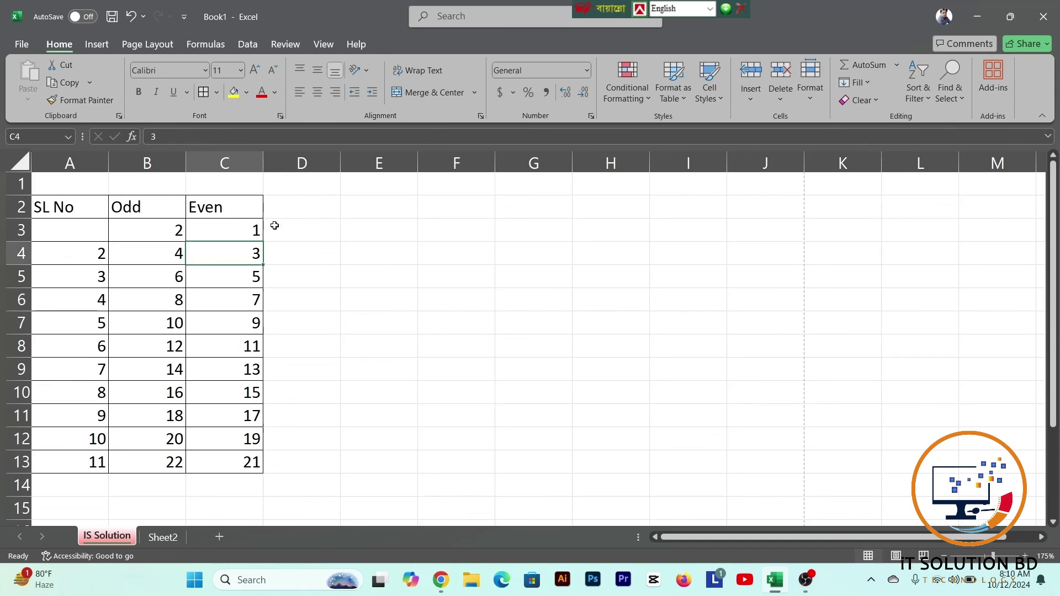
Select the empty range D2:H13 beside the table and open the border options for it
drag(279, 203, 620, 460)
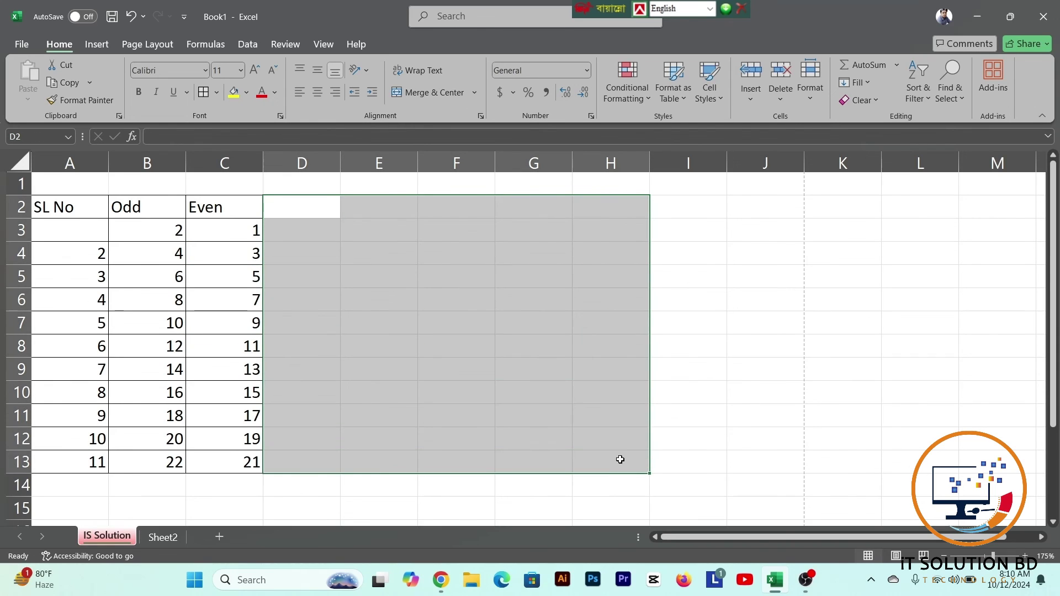
click(620, 460)
drag(291, 204, 575, 459)
click(217, 93)
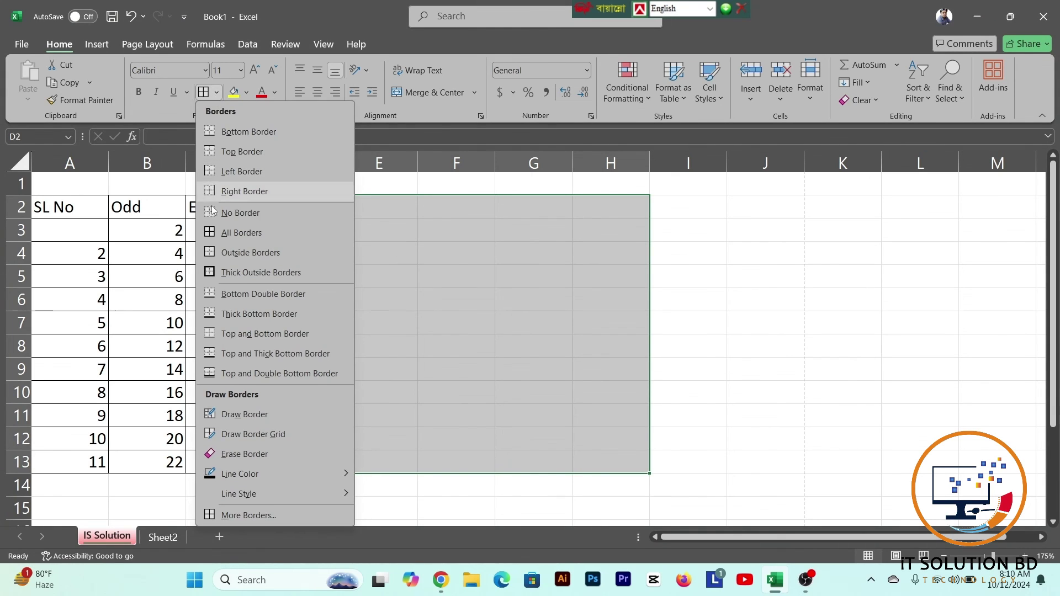